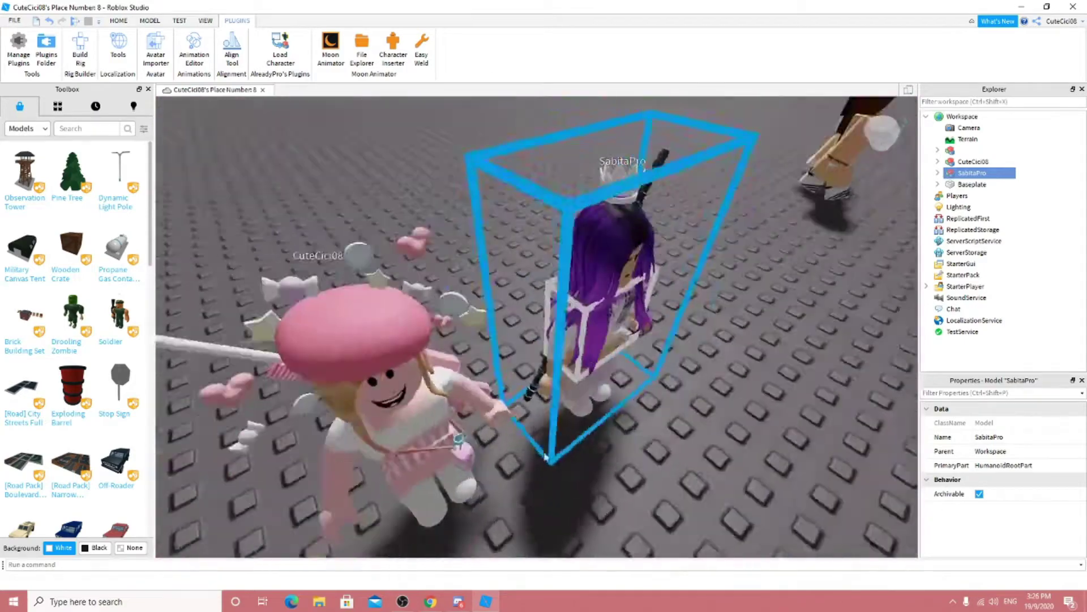
# - Rotate the left arm of the character in the pink beret outward from the body
pyautogui.scroll(-10, 540, 457)
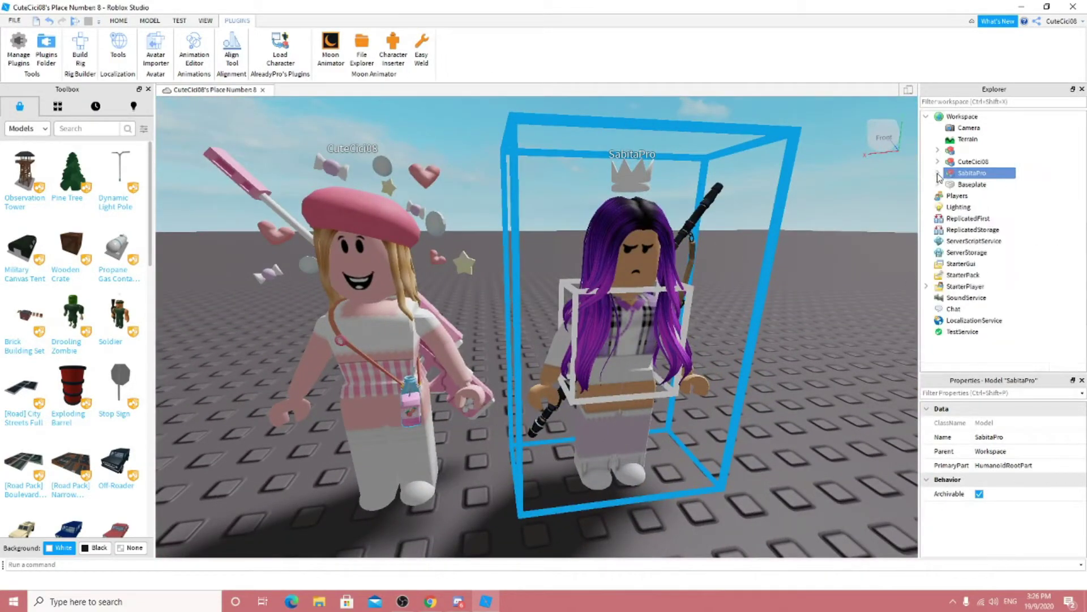
pyautogui.moveTo(736, 283); pyautogui.dragTo(813, 284, button='right')
pyautogui.scroll(-5, 814, 284)
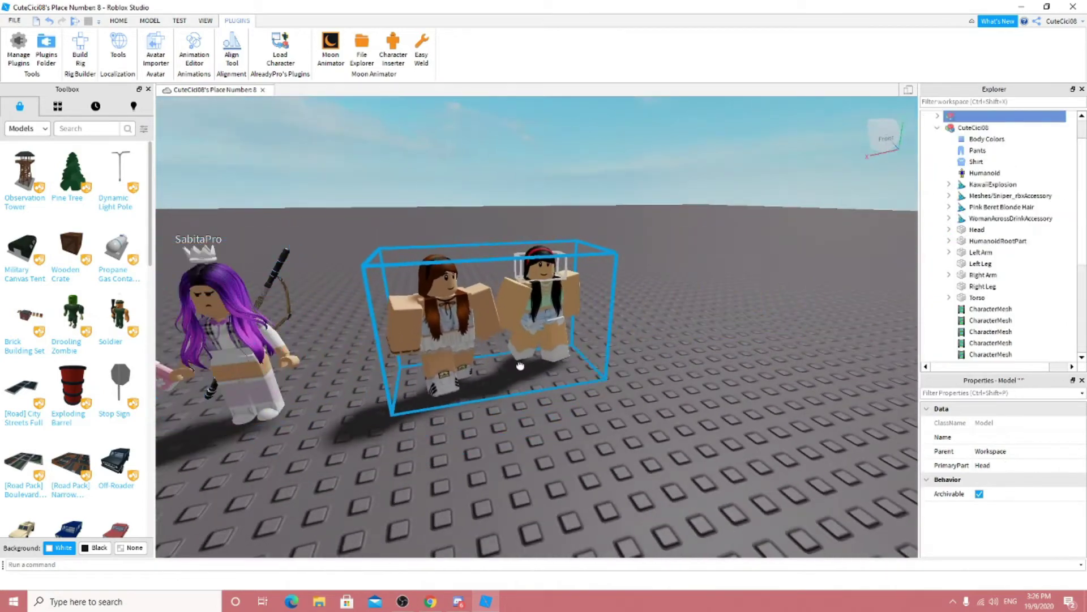
pyautogui.press('w')
pyautogui.press('a')
pyautogui.scroll(-1, 991, 233)
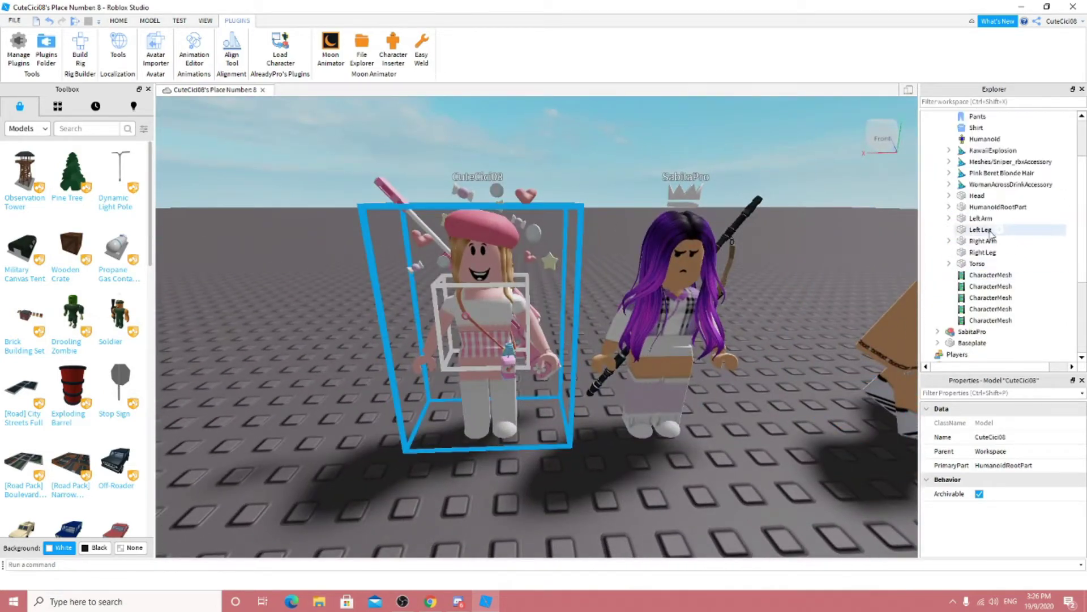
pyautogui.press('w')
pyautogui.press('d')
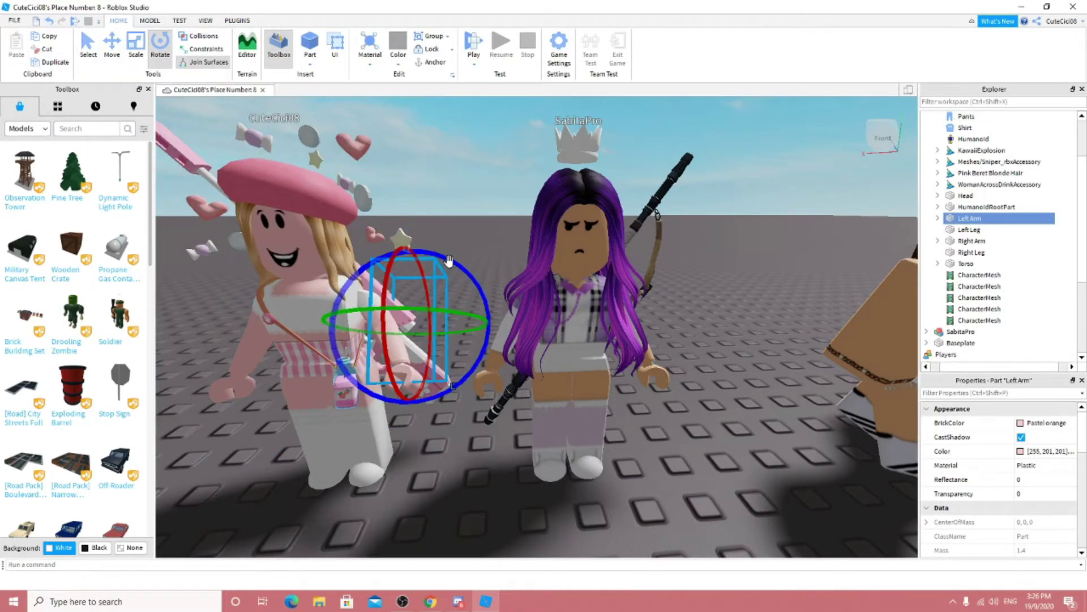
pyautogui.moveTo(441, 258)
pyautogui.mouseDown()
pyautogui.moveTo(419, 283)
pyautogui.moveTo(431, 266)
pyautogui.mouseUp()
# - Move the pink-beret character's rotated left arm against the shoulder and check the fit from the side and front
pyautogui.hotkey('ctrl', '2')
pyautogui.press('w')
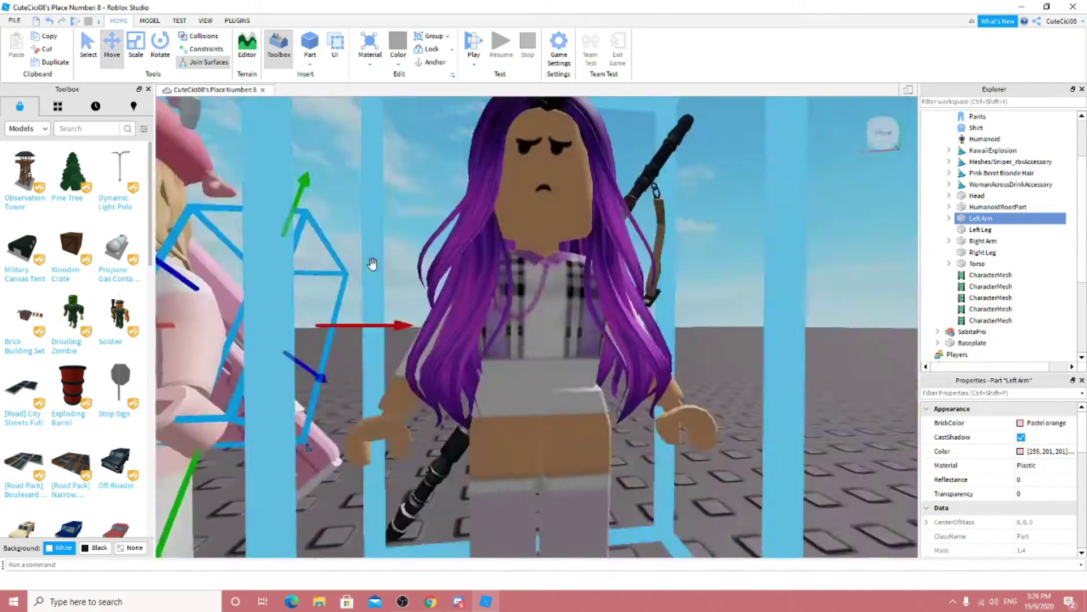
pyautogui.moveTo(362, 209); pyautogui.dragTo(377, 267, button='right')
pyautogui.scroll(-5, 376, 267)
pyautogui.scroll(5, 372, 264)
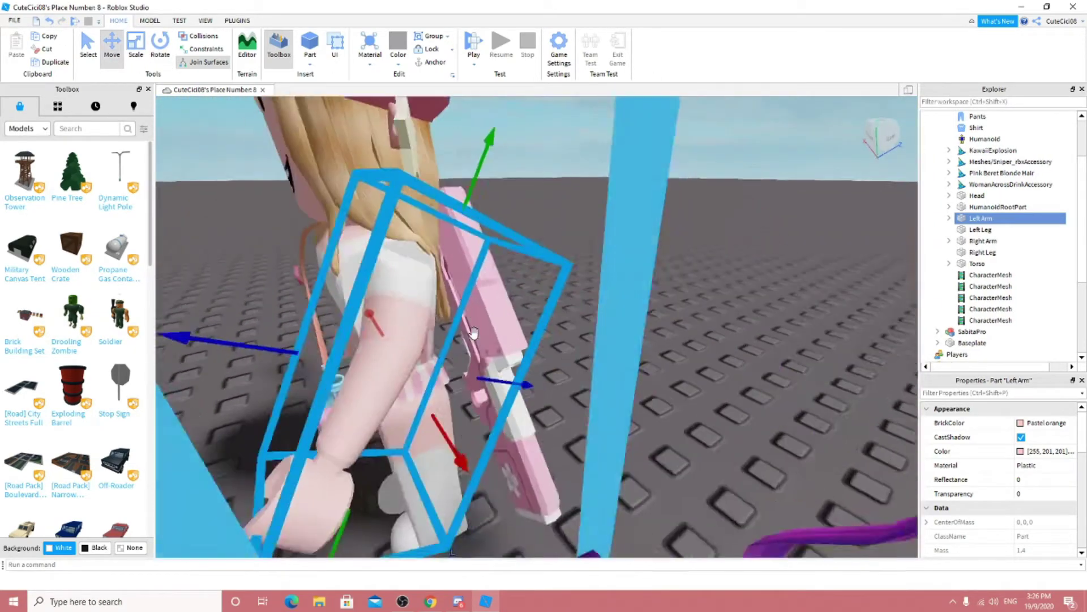
pyautogui.scroll(-5, 513, 377)
pyautogui.click(550, 455)
pyautogui.scroll(3, 550, 456)
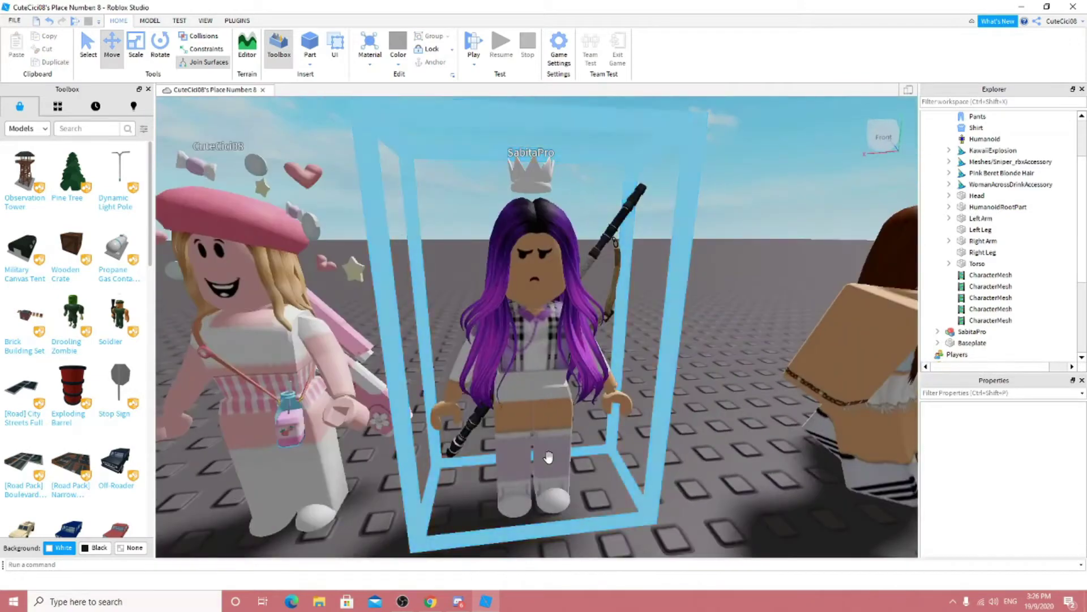
pyautogui.scroll(-3, 550, 461)
pyautogui.click(550, 462)
pyautogui.scroll(3, 550, 461)
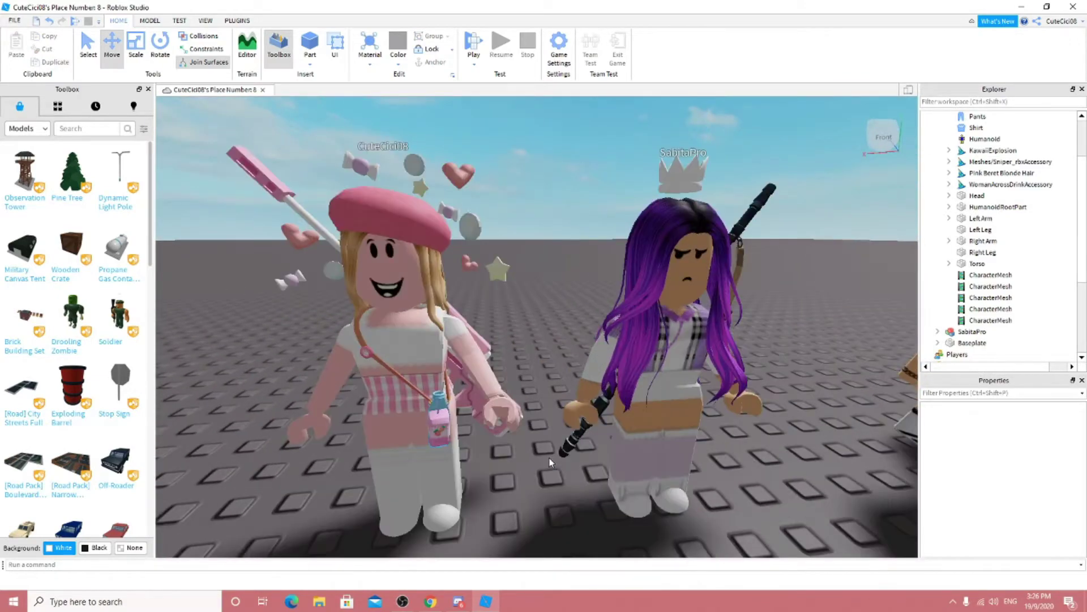
# - Try further rotations of the pink-beret character's left arm around different axes and prepare to reposition it
pyautogui.click(160, 51)
pyautogui.scroll(2, 374, 340)
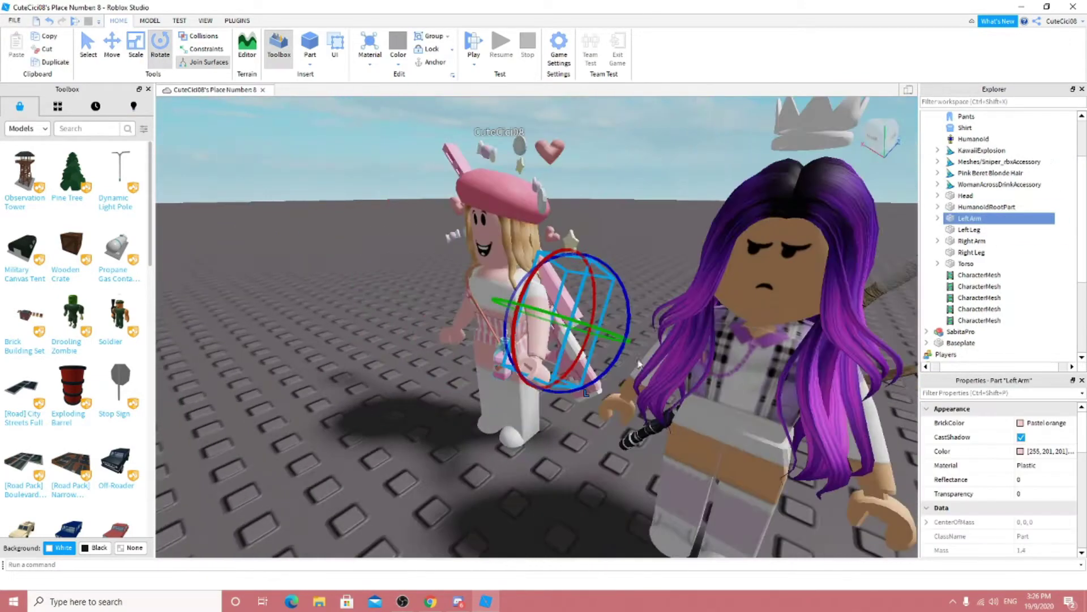
pyautogui.moveTo(609, 269); pyautogui.dragTo(616, 276)
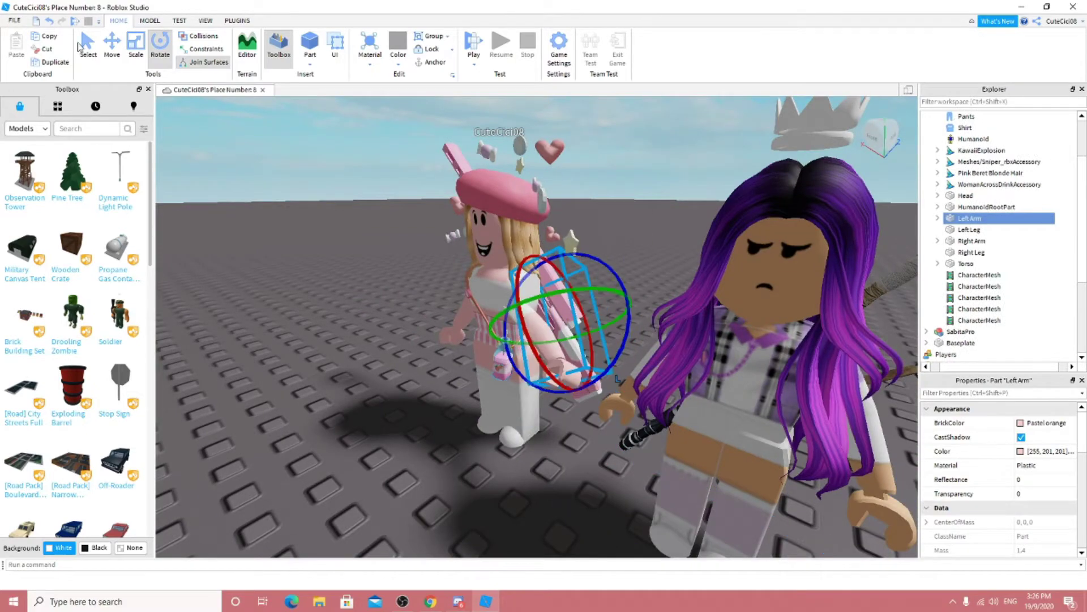
pyautogui.click(56, 21)
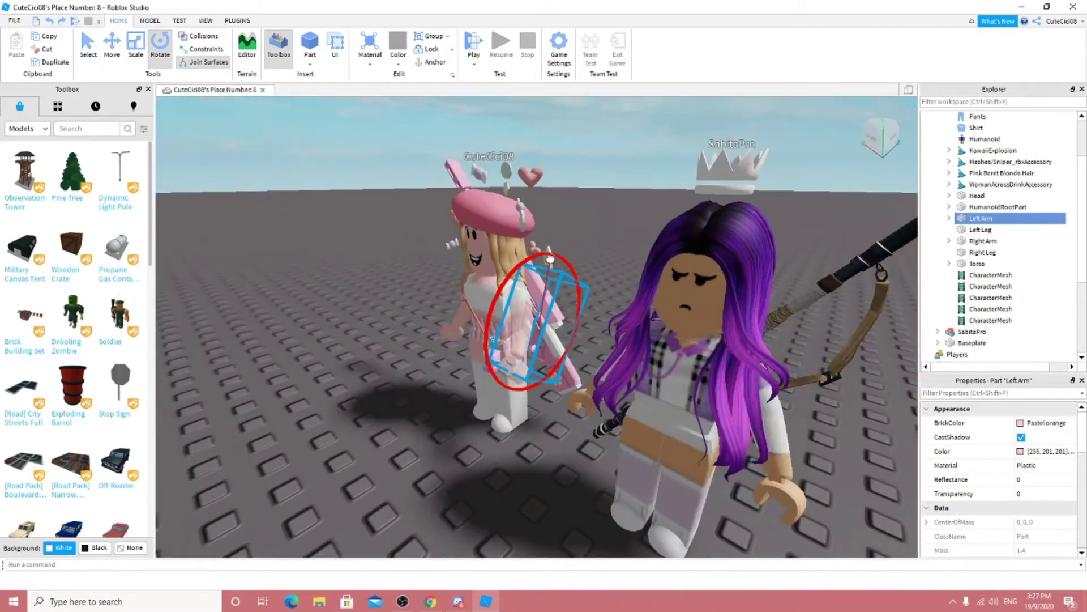
pyautogui.hotkey('ctrl', '2')
pyautogui.scroll(5, 478, 262)
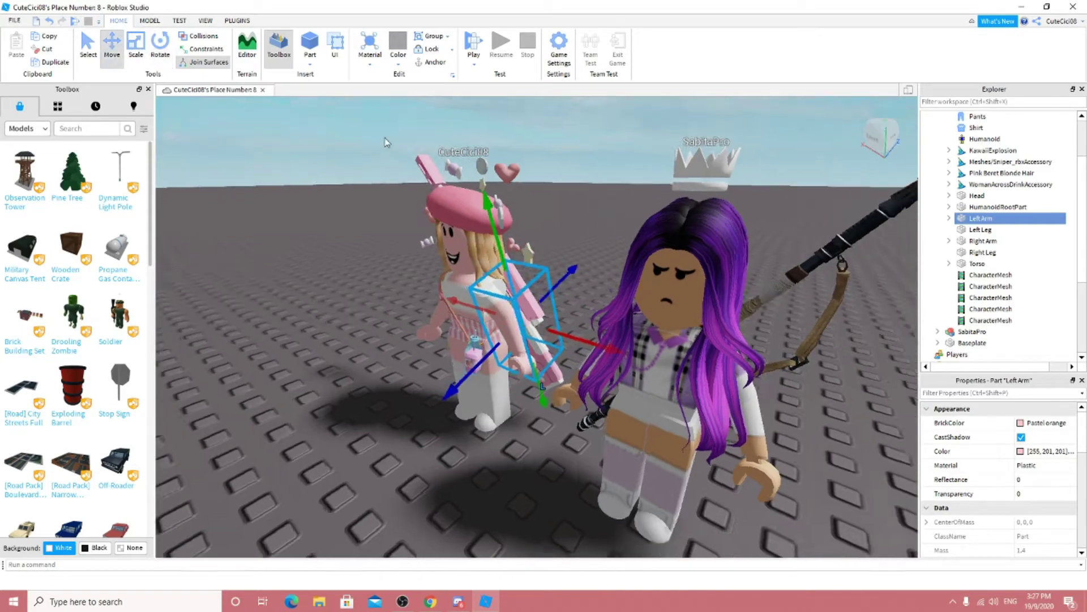
pyautogui.scroll(-10, 585, 474)
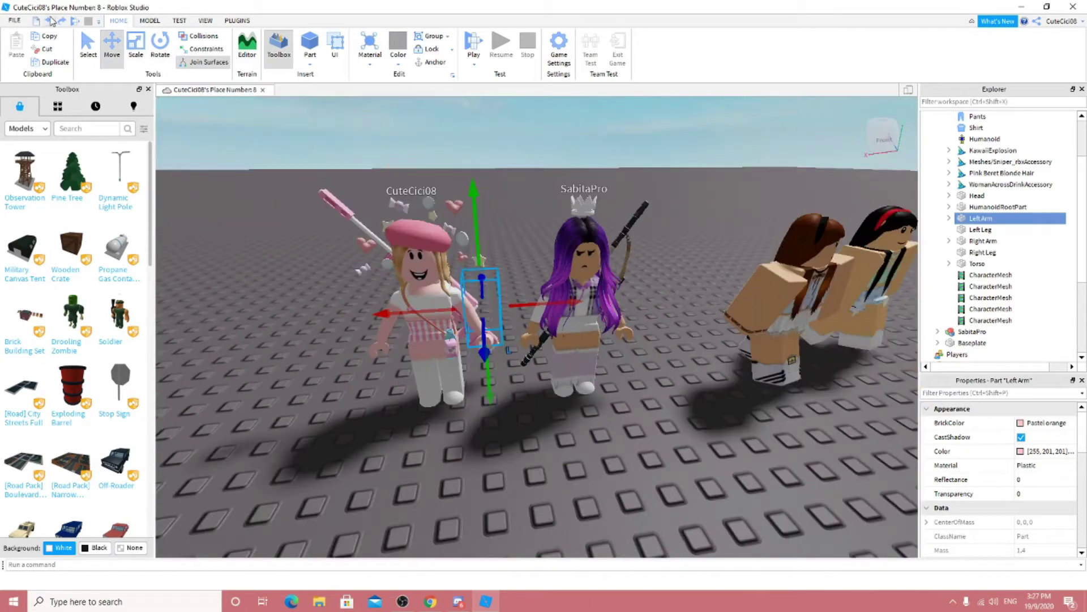
# - Undo the rotations and moves made to the pink-beret character's left arm
pyautogui.click(50, 21)
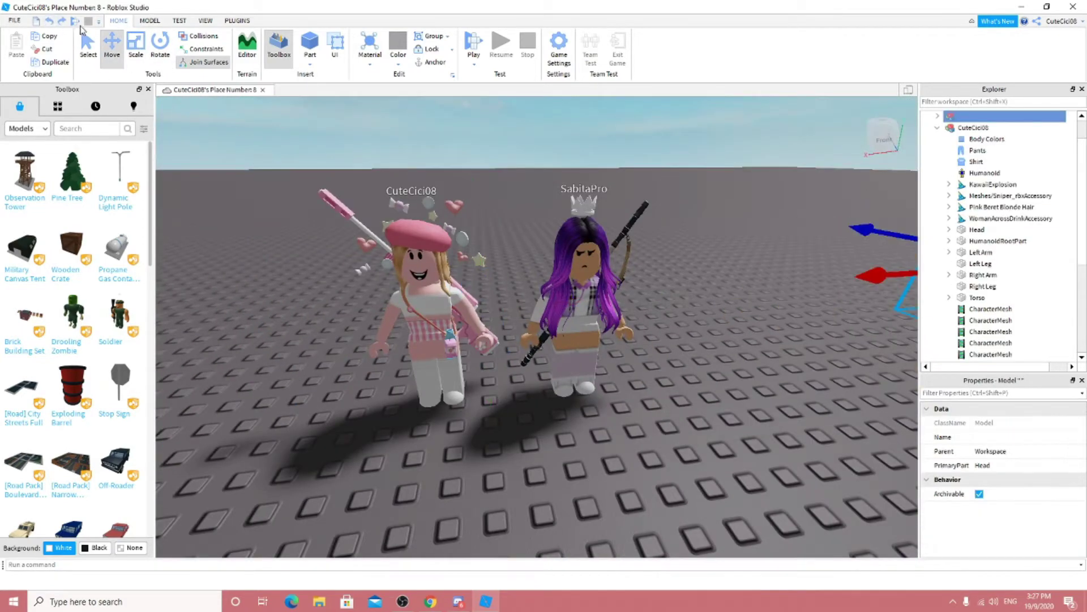
pyautogui.click(61, 21)
pyautogui.click(50, 21)
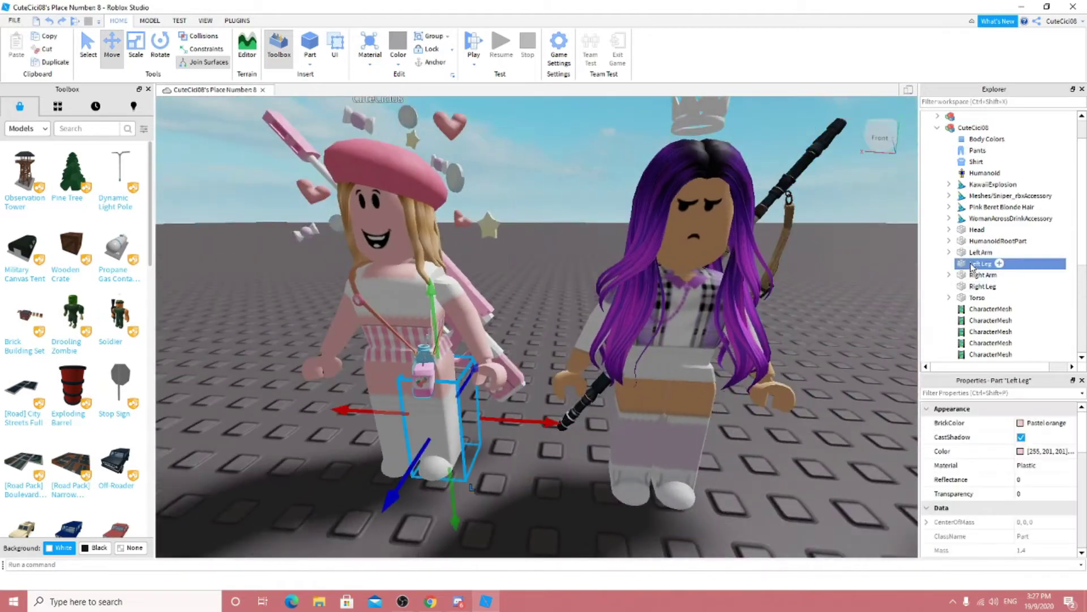
# - Tilt the pink-beret character's left arm outward toward the purple-haired character and move it up against the shoulder
pyautogui.click(981, 252)
pyautogui.hotkey('ctrl', '4')
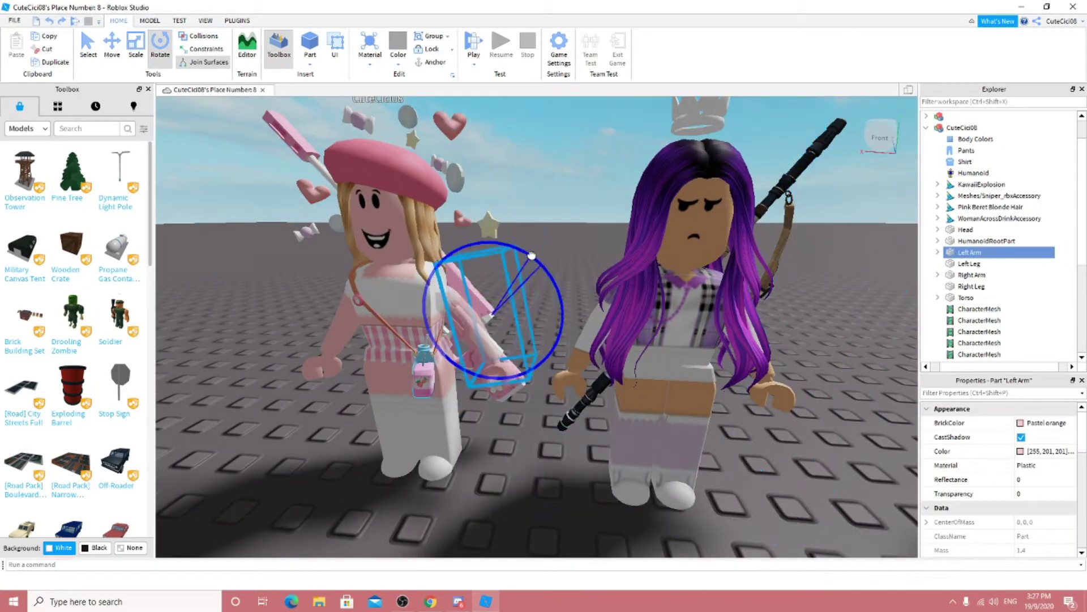
pyautogui.click(122, 47)
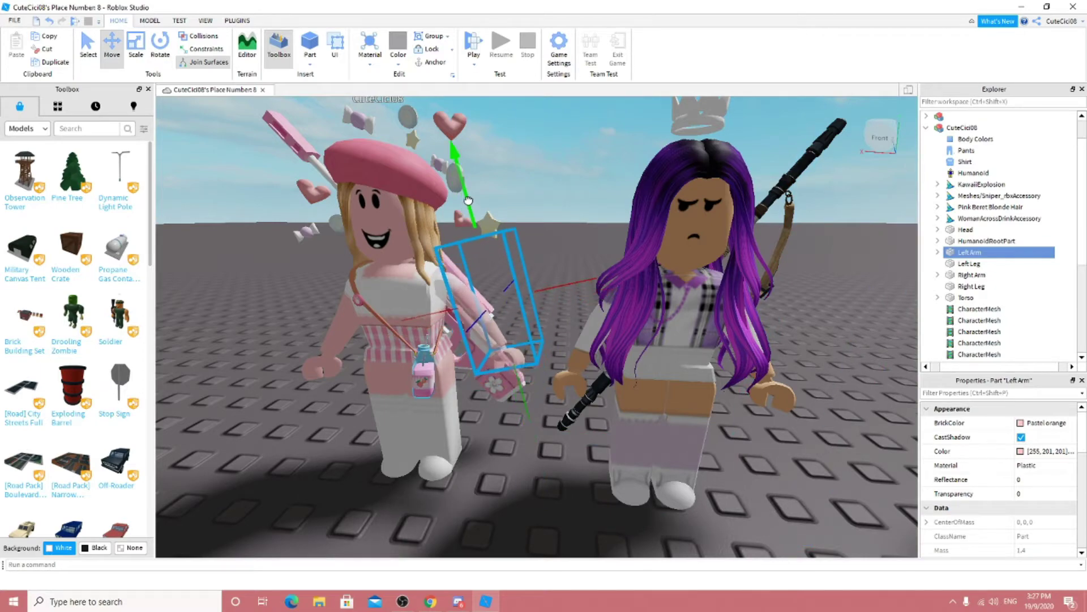
pyautogui.scroll(5, 466, 311)
pyautogui.moveTo(466, 310); pyautogui.dragTo(566, 397, button='right')
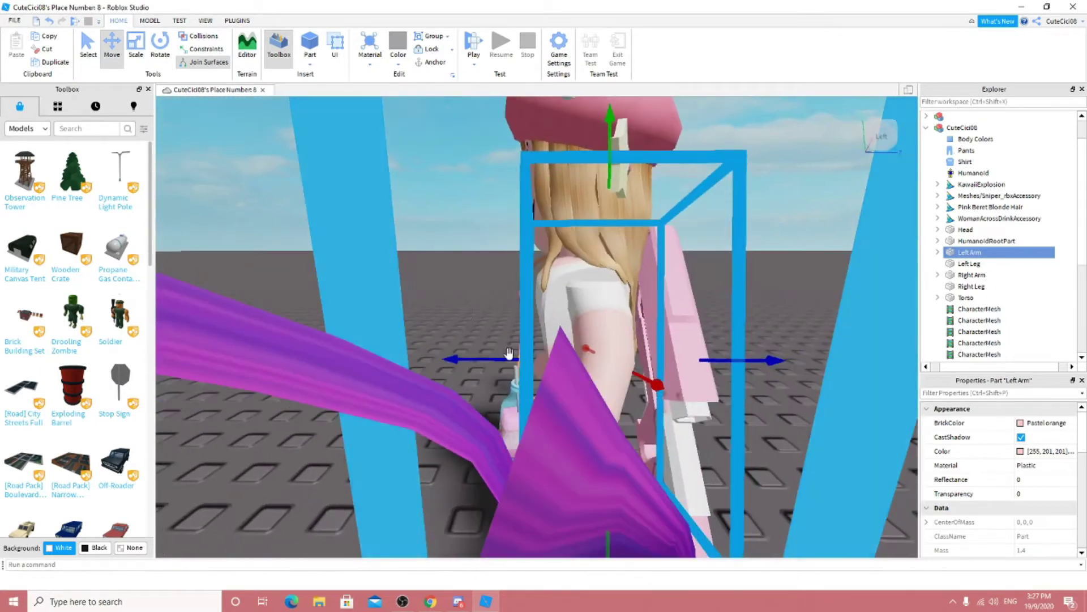
pyautogui.scroll(-5, 514, 383)
pyautogui.click(566, 396)
pyautogui.scroll(5, 633, 432)
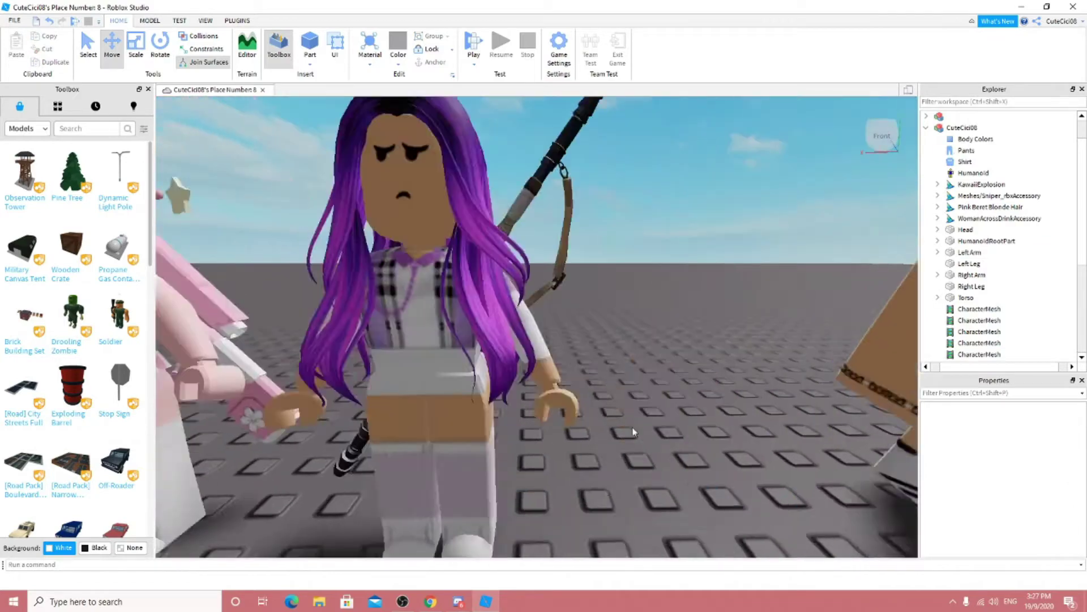
# - Rotate the purple-haired character's right arm outward toward the pink-beret character
pyautogui.scroll(-4, 633, 432)
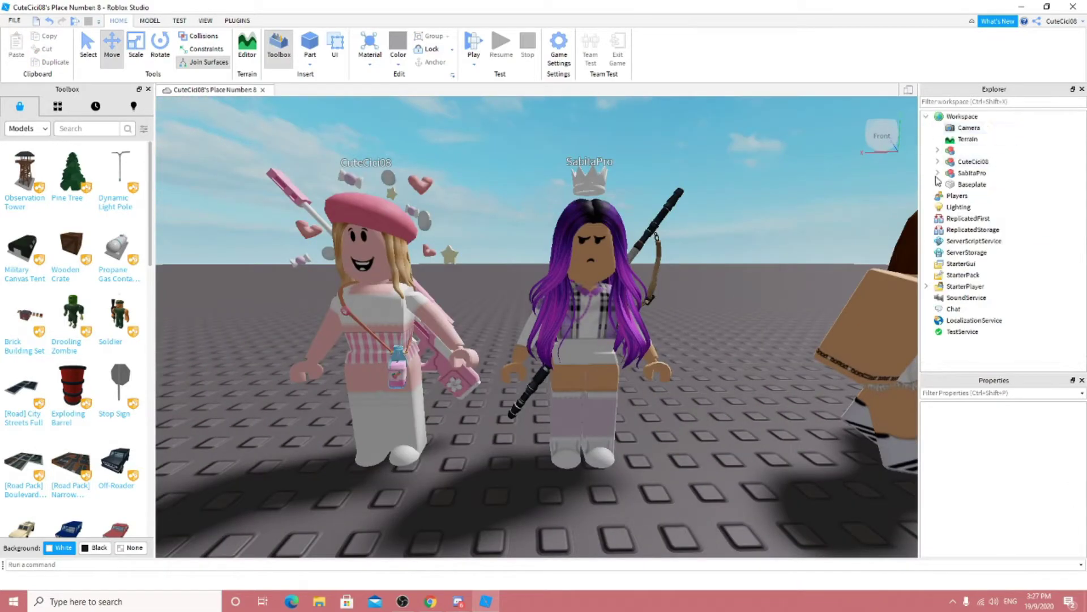
pyautogui.click(938, 173)
pyautogui.scroll(-1, 977, 274)
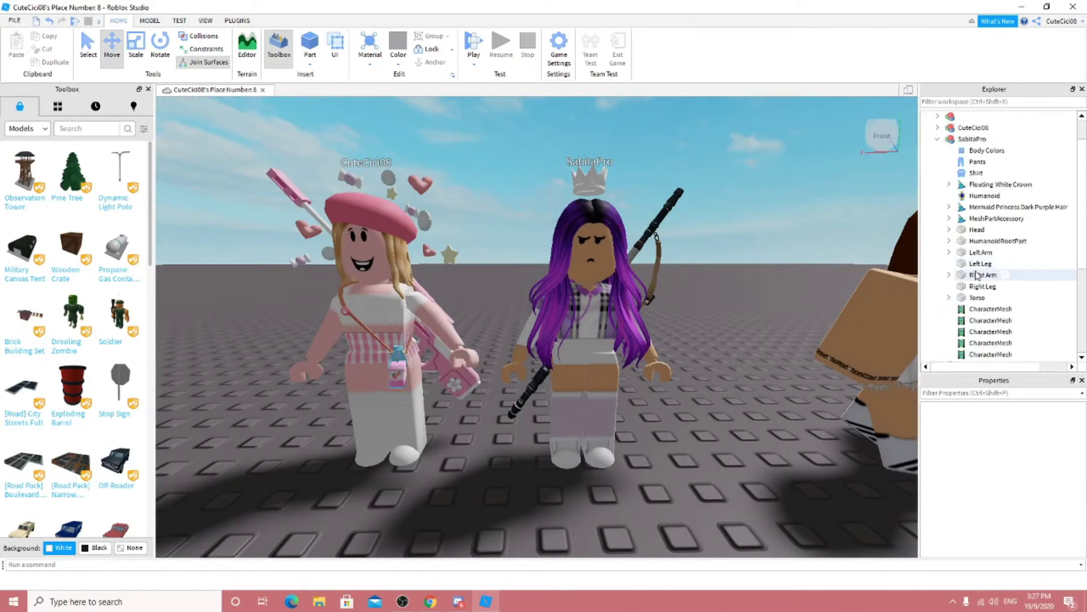
pyautogui.moveTo(603, 322); pyautogui.dragTo(560, 308, button='right')
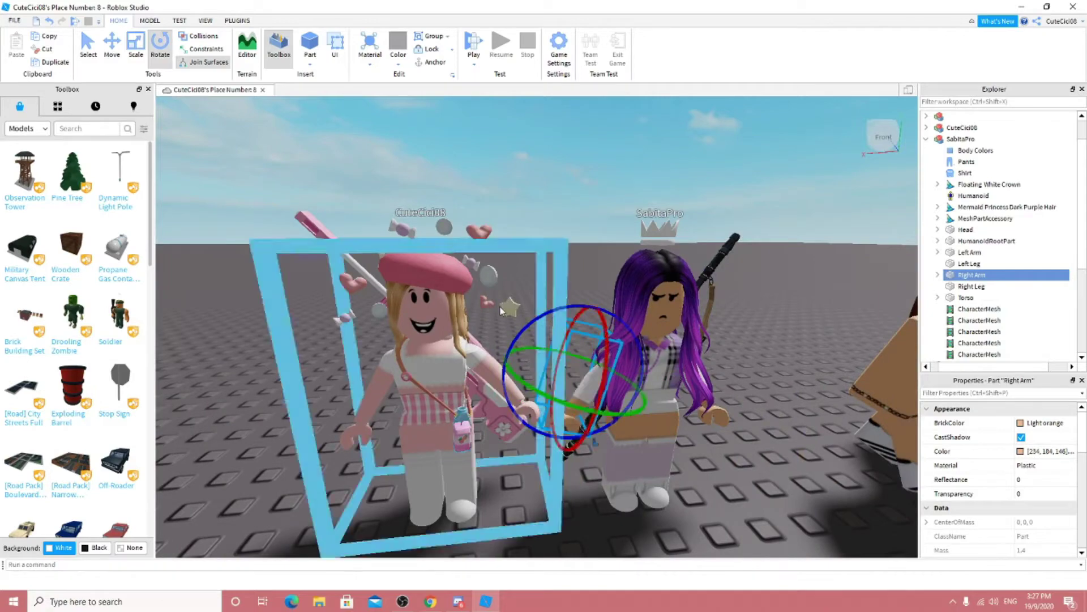
# - Move the purple-haired character's right arm against the shoulder, checking the join from the back, side and front
pyautogui.hotkey('ctrl', '2')
pyautogui.scroll(5, 500, 307)
pyautogui.moveTo(427, 293); pyautogui.dragTo(680, 381, button='right')
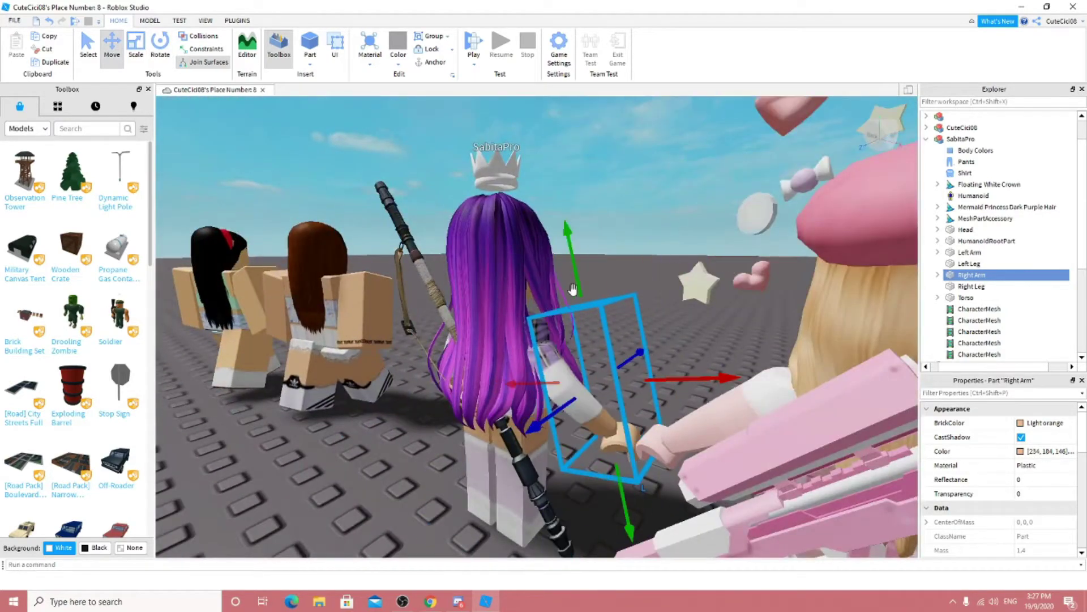
pyautogui.moveTo(581, 267); pyautogui.dragTo(651, 419, button='right')
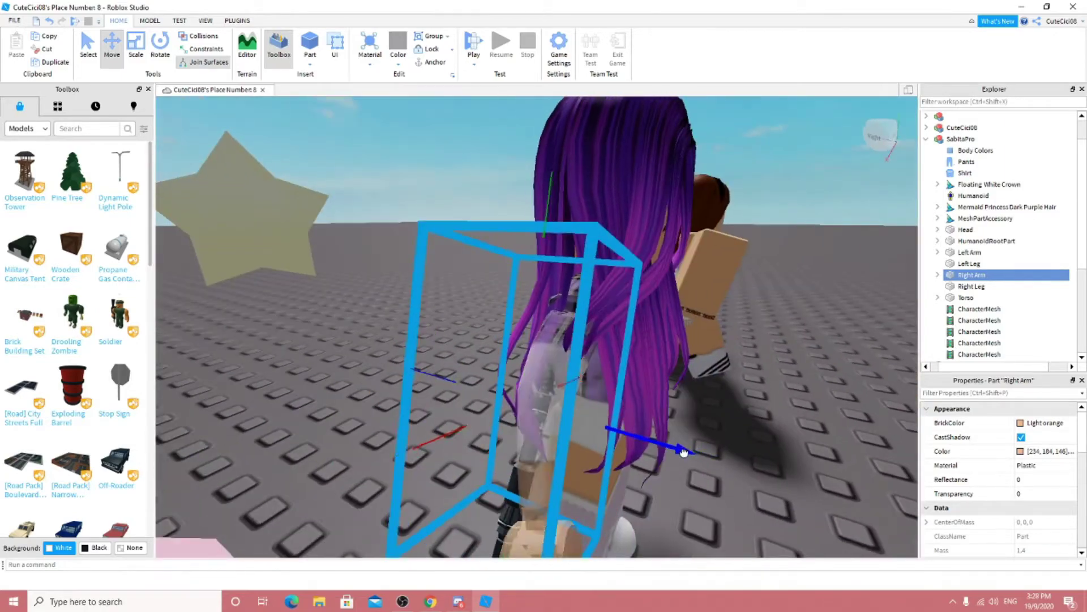
pyautogui.scroll(3, 649, 426)
pyautogui.scroll(3, 649, 426)
pyautogui.scroll(-5, 646, 427)
pyautogui.scroll(4, 646, 428)
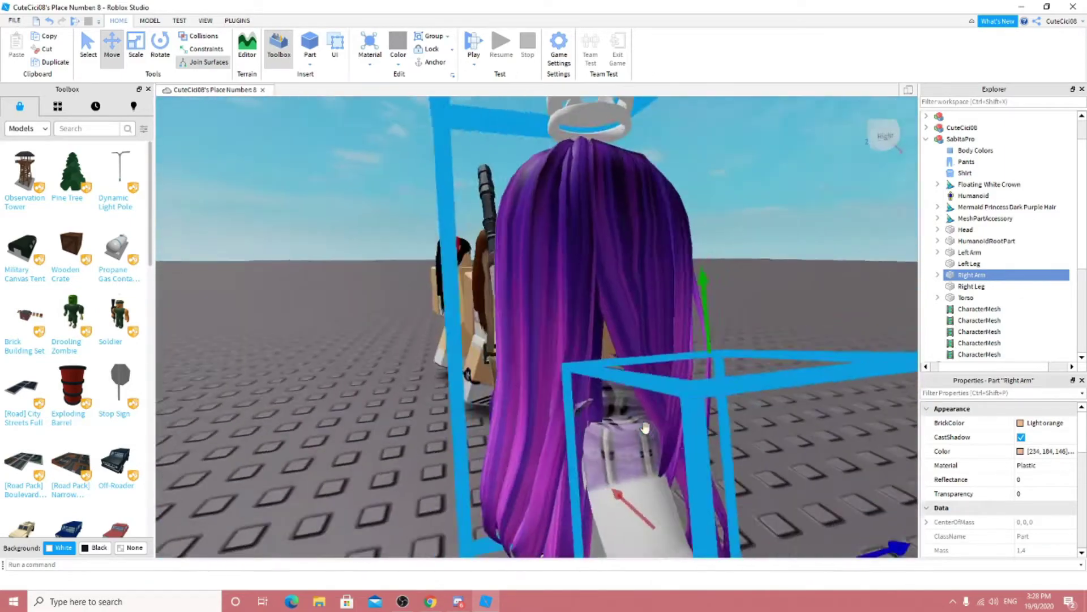
pyautogui.scroll(-4, 646, 430)
pyautogui.moveTo(644, 431); pyautogui.dragTo(644, 428, button='right')
pyautogui.scroll(-3, 644, 428)
pyautogui.scroll(3, 646, 442)
pyautogui.click(647, 473)
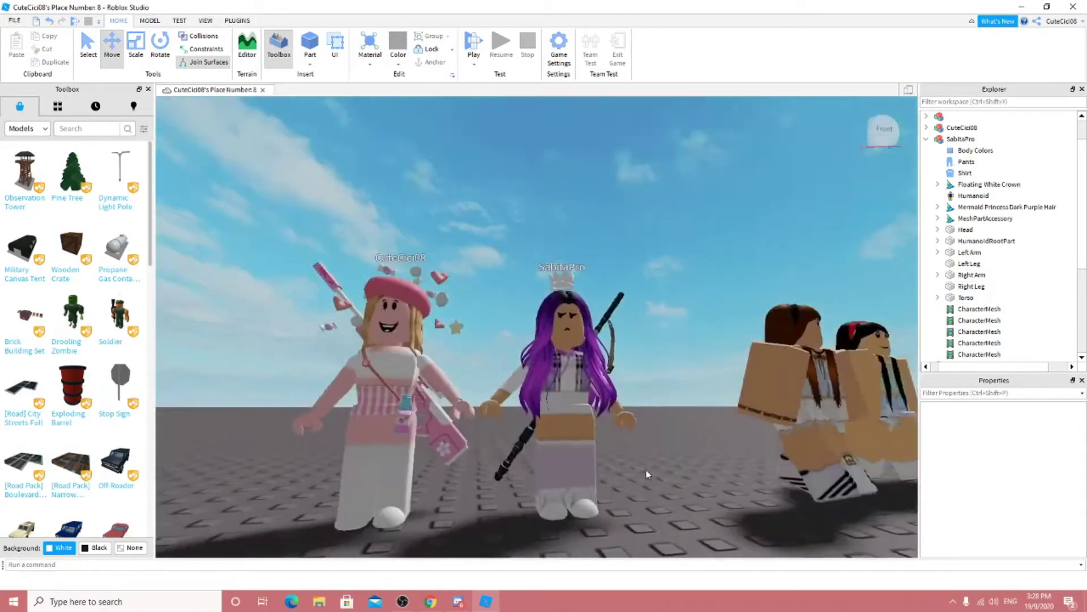
# - Move the whole pink-beret character sideways toward the purple-haired character so that their hands meet
pyautogui.click(566, 396)
pyautogui.scroll(2, 502, 453)
pyautogui.click(502, 453)
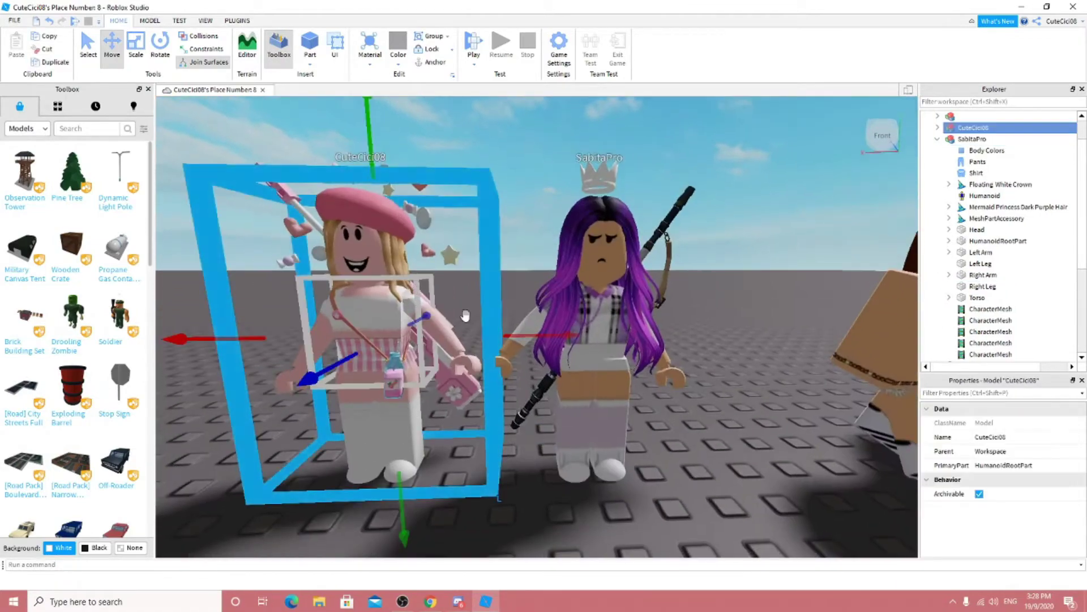
pyautogui.scroll(2, 545, 338)
pyautogui.moveTo(545, 338); pyautogui.dragTo(558, 339)
pyautogui.scroll(-3, 561, 340)
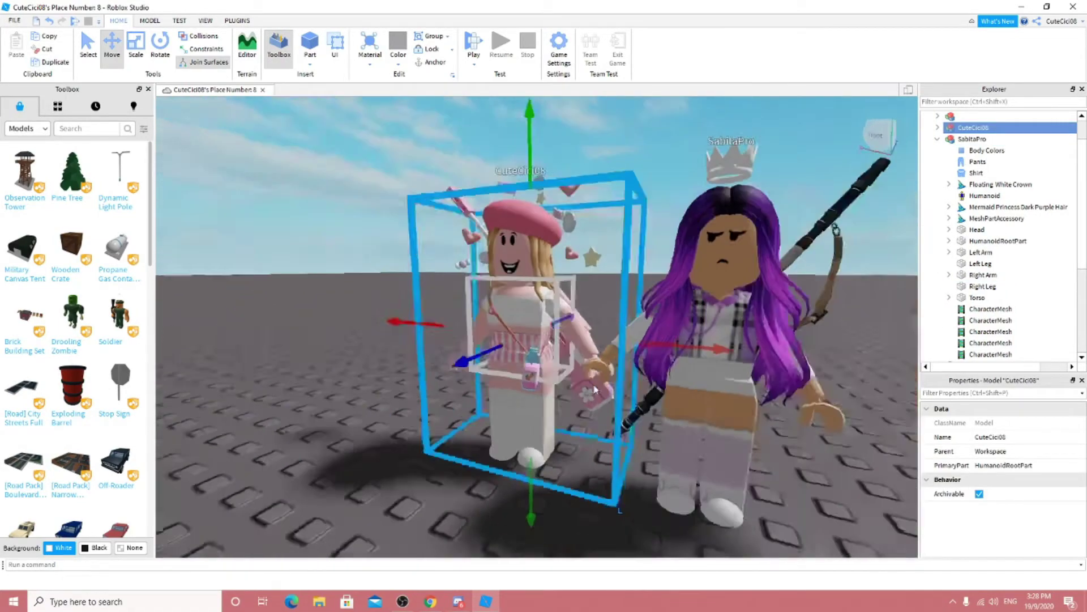
pyautogui.scroll(2, 561, 339)
pyautogui.scroll(-2, 566, 340)
pyautogui.click(616, 335)
pyautogui.scroll(3, 616, 335)
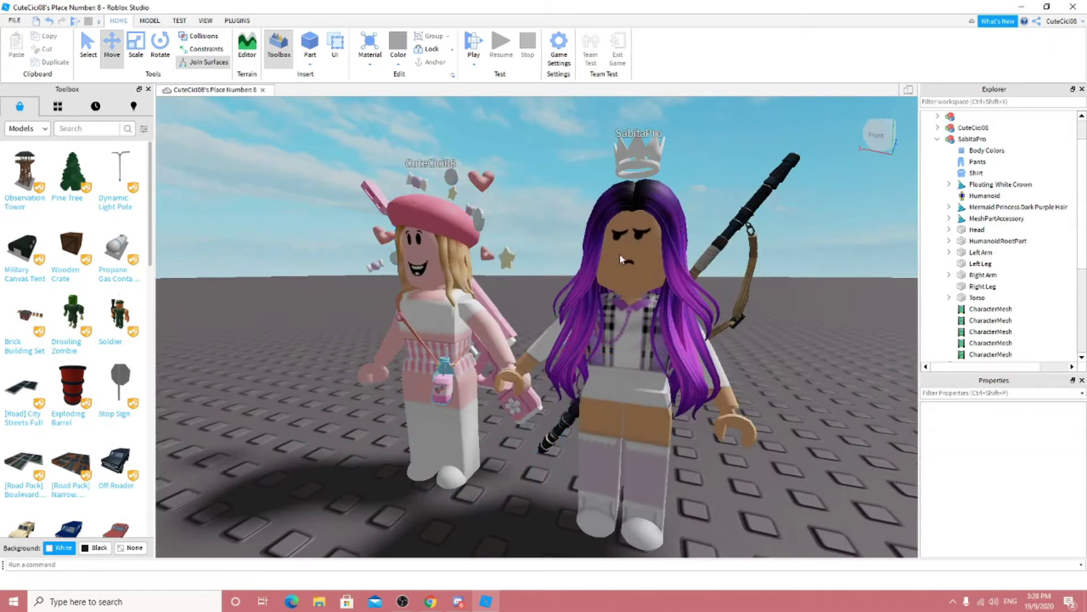
# - Adjust the whole purple-haired character's position so that the two hands line up
pyautogui.click(616, 384)
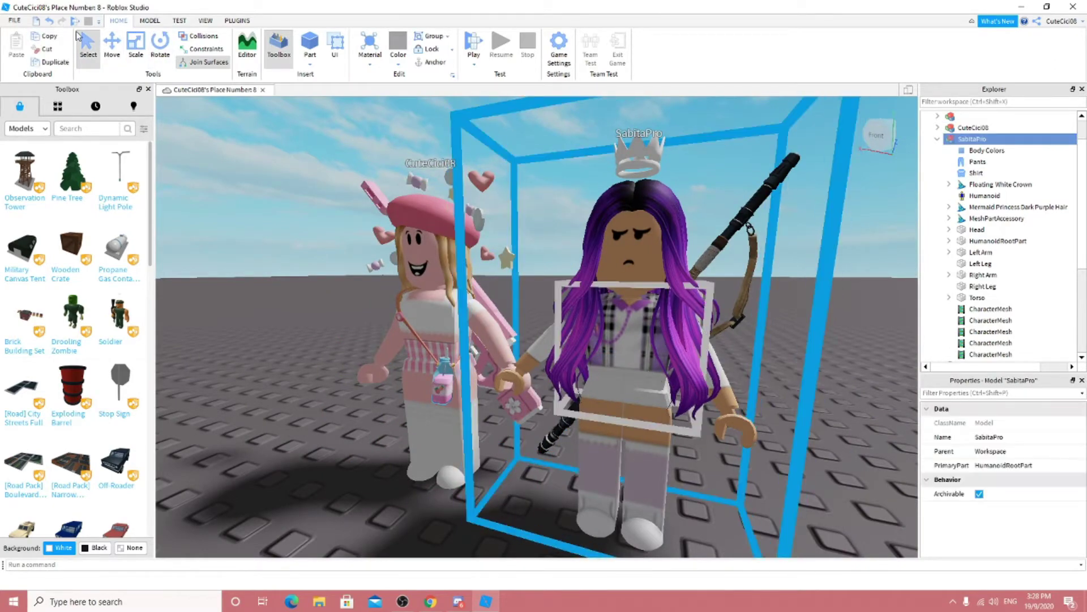
pyautogui.moveTo(512, 246); pyautogui.dragTo(613, 482, button='right')
pyautogui.click(613, 482)
pyautogui.scroll(5, 612, 478)
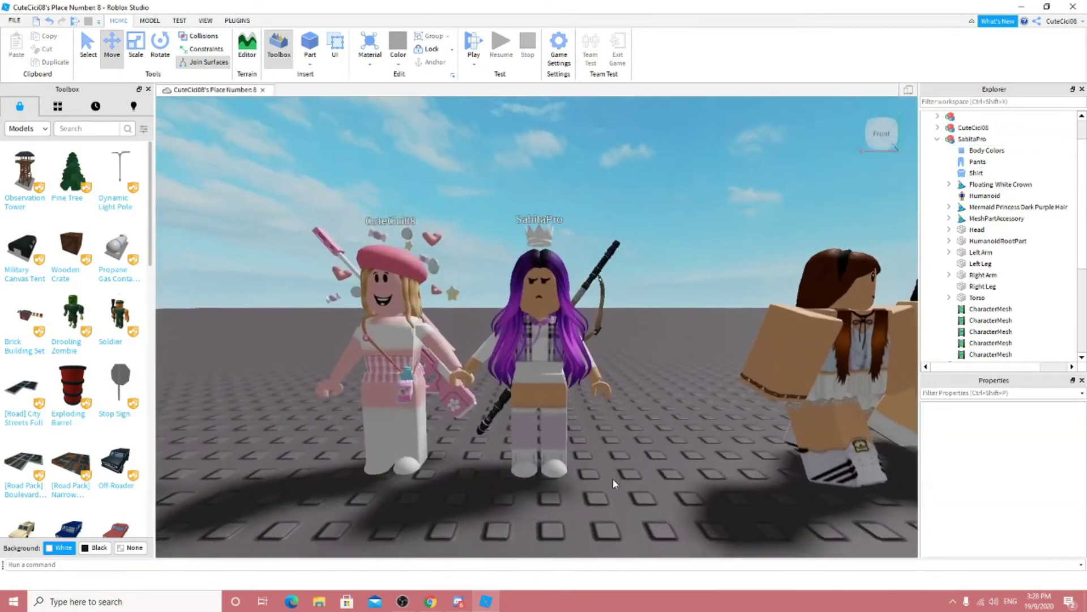
# - Rotate the pink-beret character's right arm so that its hand swings backward
pyautogui.moveTo(612, 478); pyautogui.dragTo(587, 470, button='right')
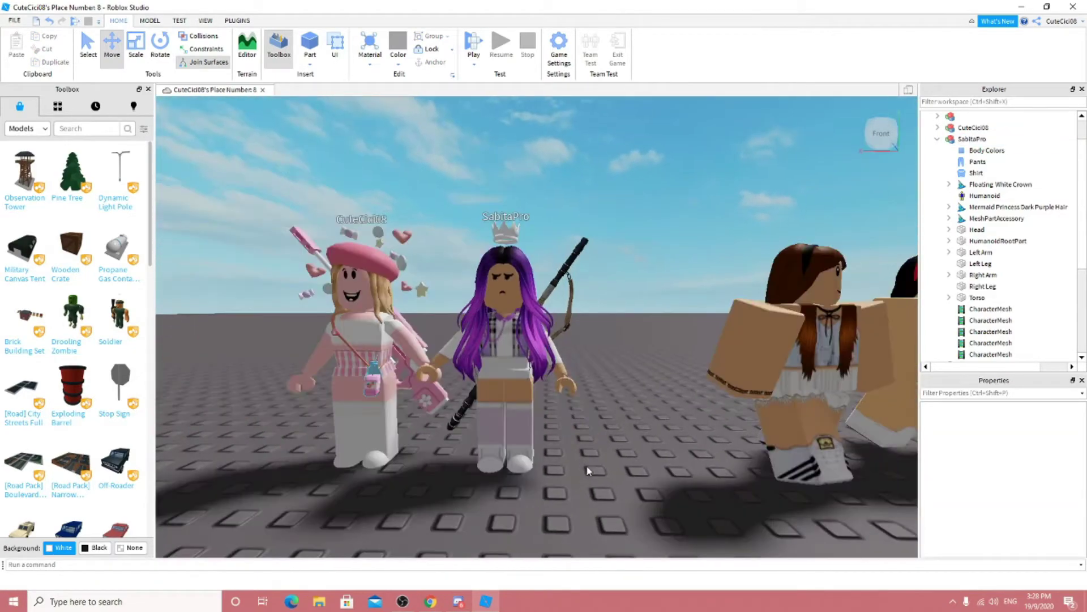
pyautogui.press('a')
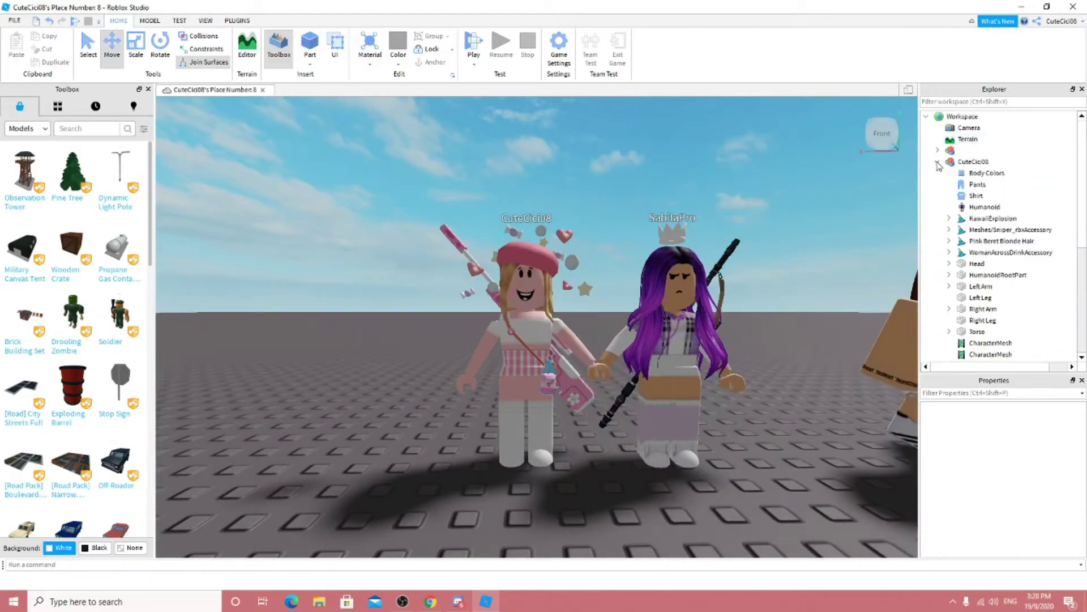
pyautogui.scroll(-2, 988, 276)
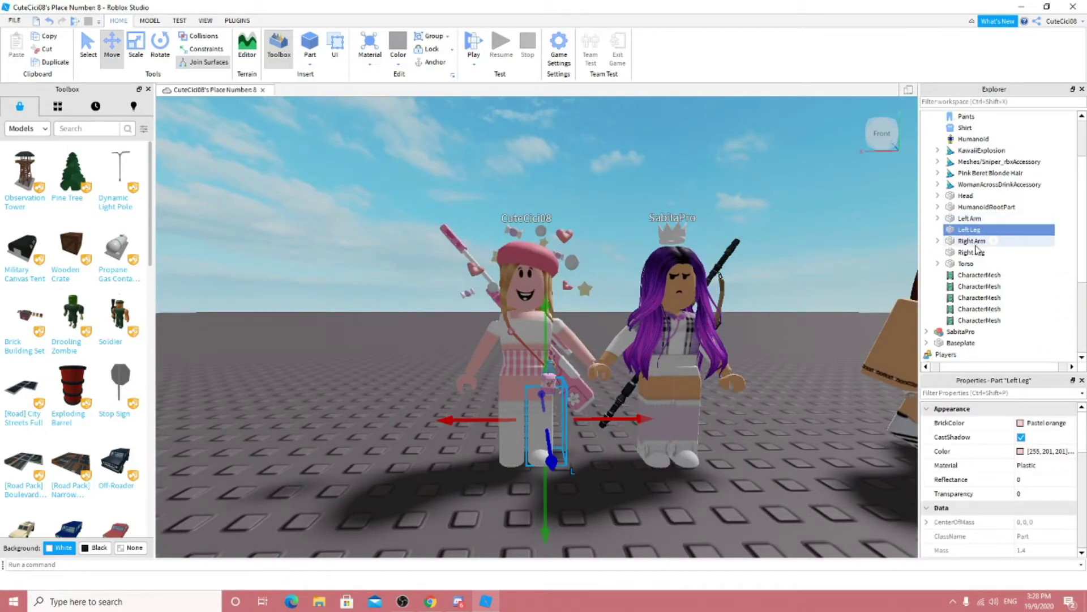
pyautogui.click(972, 242)
pyautogui.press('f')
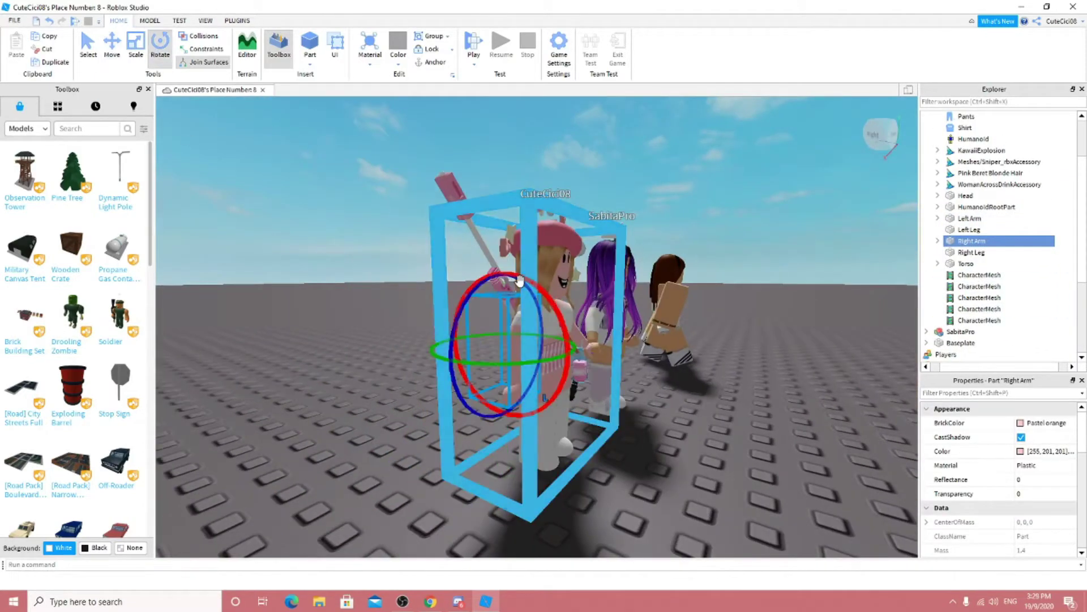
pyautogui.moveTo(537, 299); pyautogui.dragTo(538, 299, button='right')
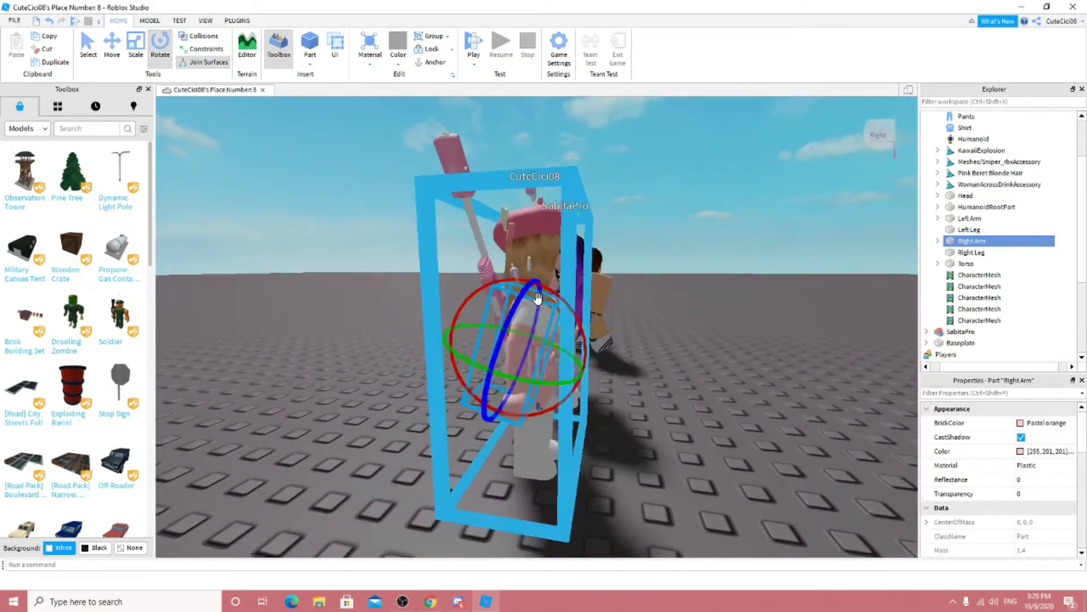
pyautogui.moveTo(562, 300); pyautogui.dragTo(571, 309)
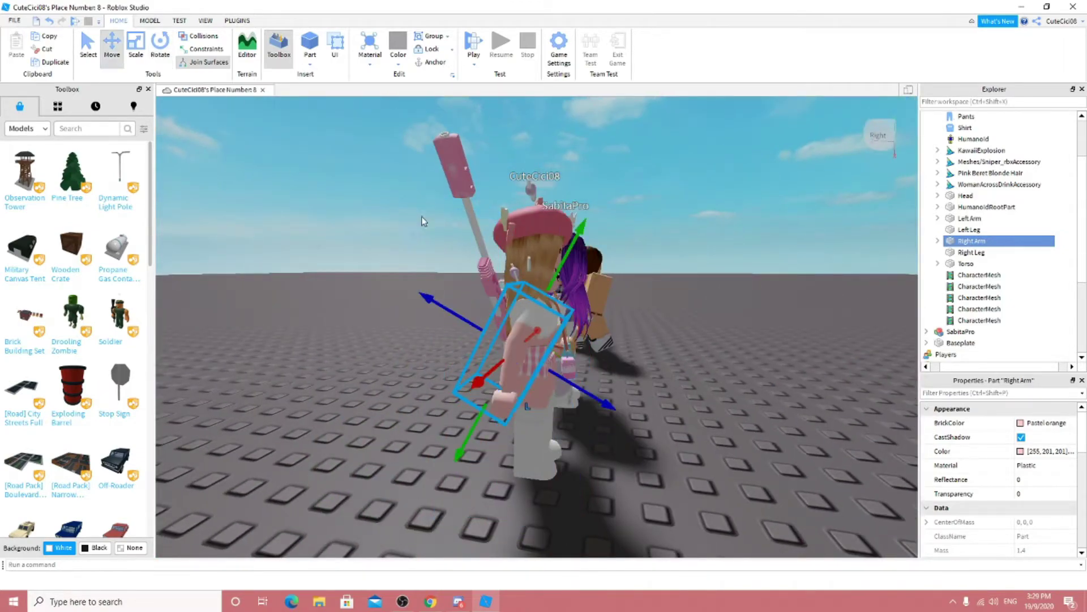
# - Move the pink-beret character's rotated right arm against the shoulder so that it joins the torso
pyautogui.scroll(5, 422, 221)
pyautogui.scroll(-3, 400, 369)
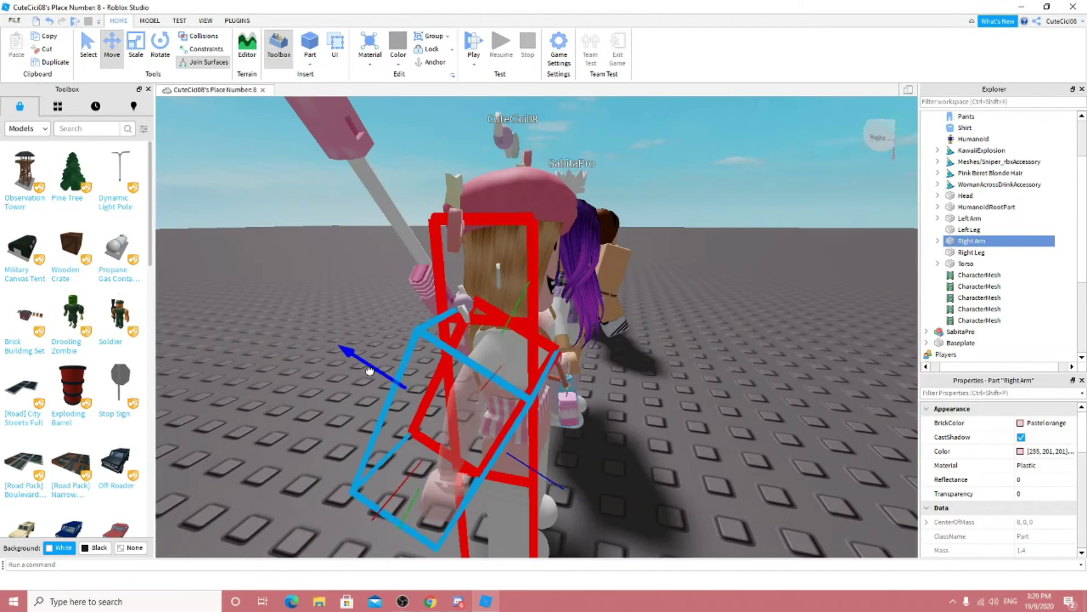
pyautogui.scroll(3, 369, 370)
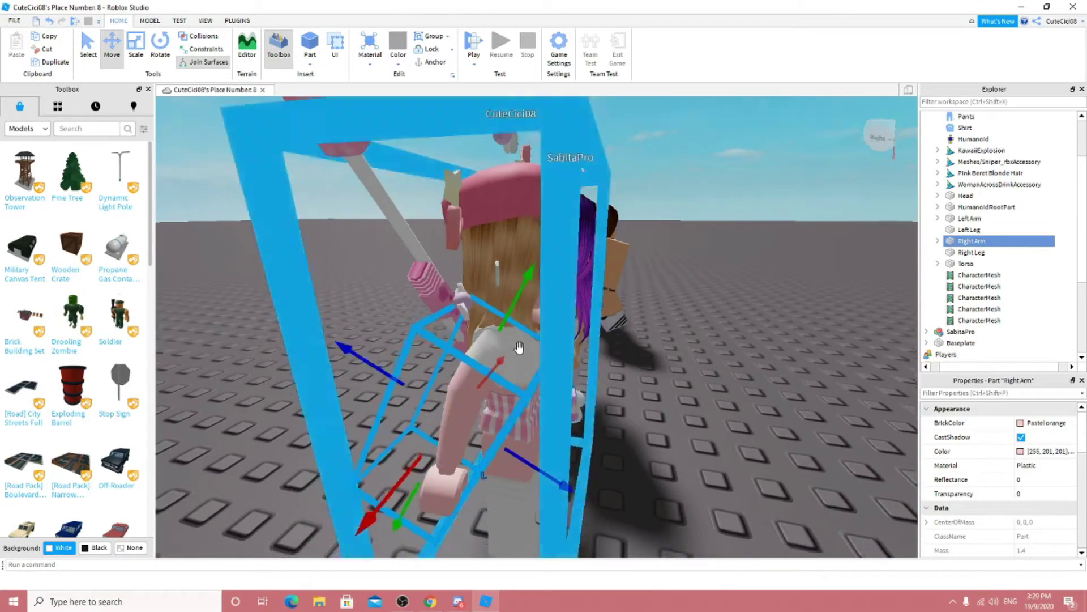
pyautogui.scroll(-3, 369, 370)
pyautogui.scroll(3, 369, 370)
pyautogui.moveTo(369, 370); pyautogui.dragTo(349, 444, button='right')
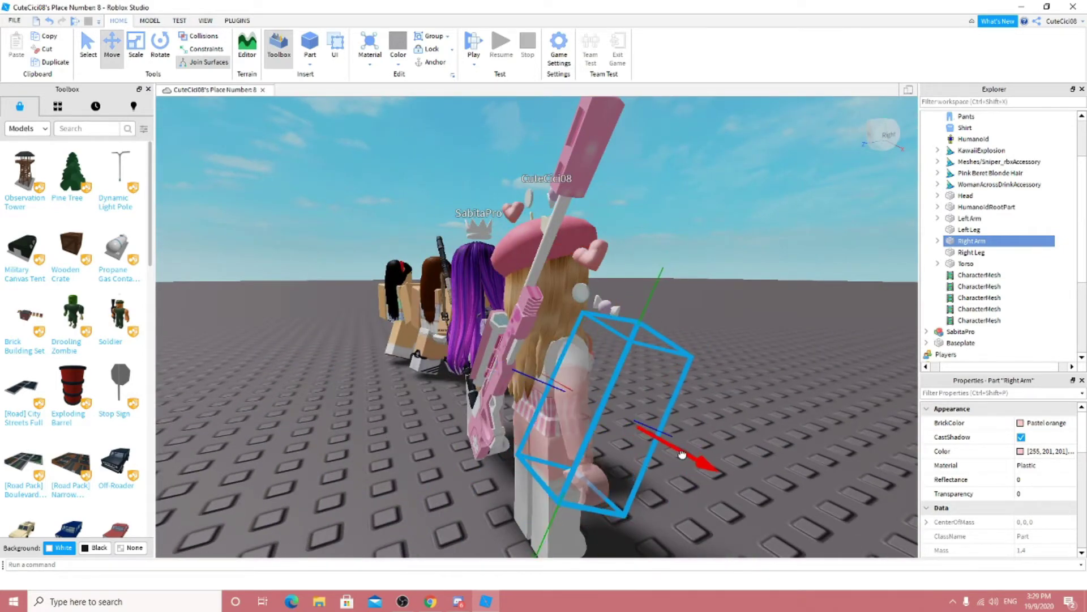
pyautogui.moveTo(681, 455); pyautogui.dragTo(608, 389, button='right')
pyautogui.click(602, 390)
pyautogui.scroll(2, 593, 391)
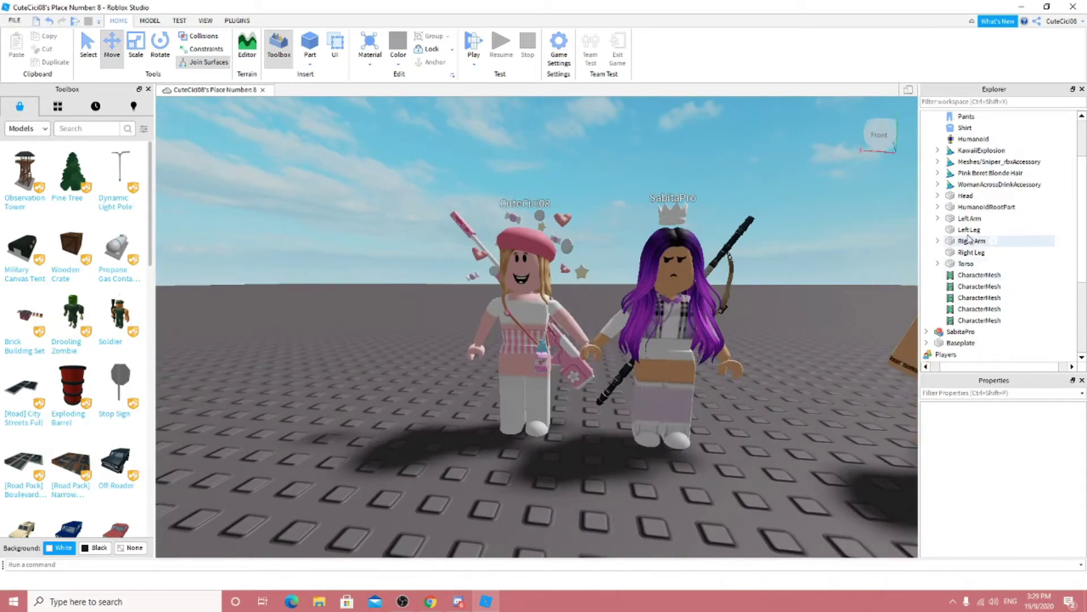
# - Rotate the pink-beret character's right leg forward into a walking stride
pyautogui.scroll(5, 675, 350)
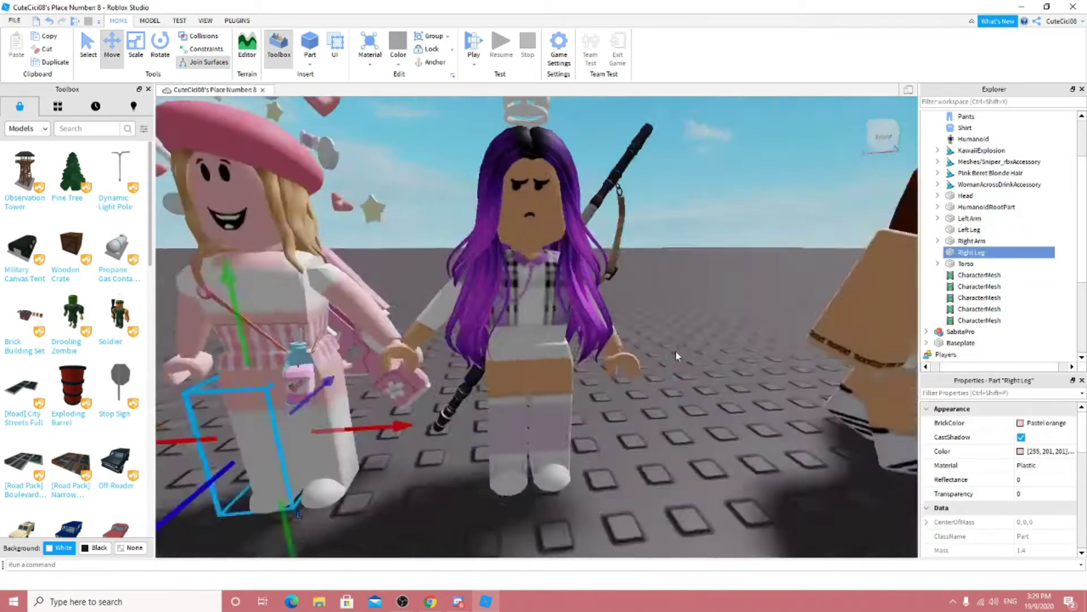
pyautogui.scroll(-5, 675, 351)
pyautogui.hotkey('ctrl', '4')
pyautogui.scroll(5, 466, 315)
pyautogui.moveTo(466, 316); pyautogui.dragTo(449, 397)
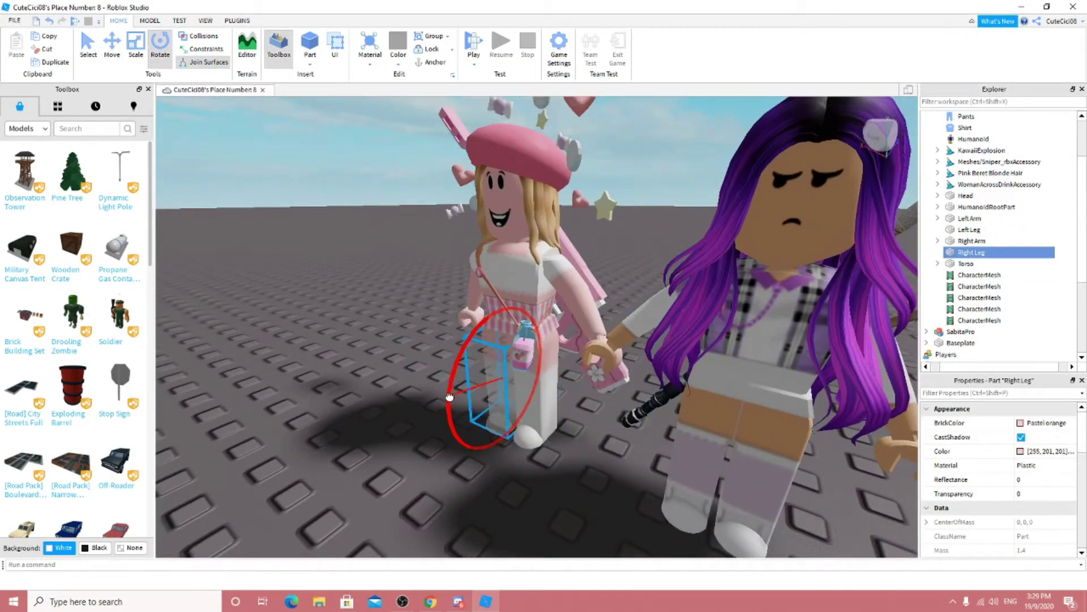
# - Move the pink-beret character's forward-swung right leg so that its upper end joins the hip
pyautogui.click(108, 47)
pyautogui.scroll(-5, 556, 301)
pyautogui.scroll(3, 504, 375)
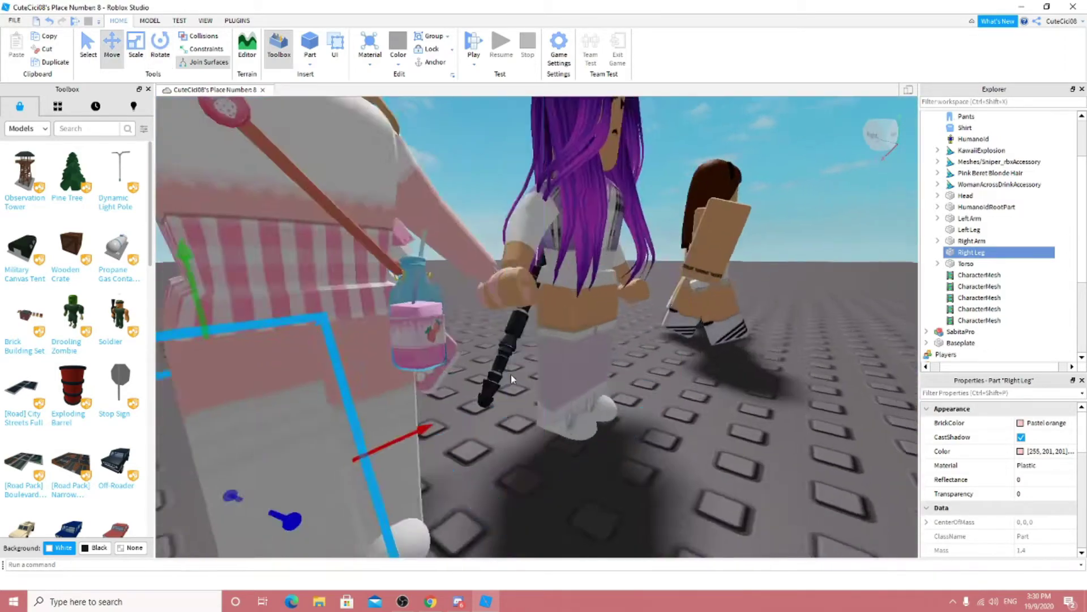
pyautogui.moveTo(511, 375); pyautogui.dragTo(609, 425, button='right')
pyautogui.scroll(-4, 631, 409)
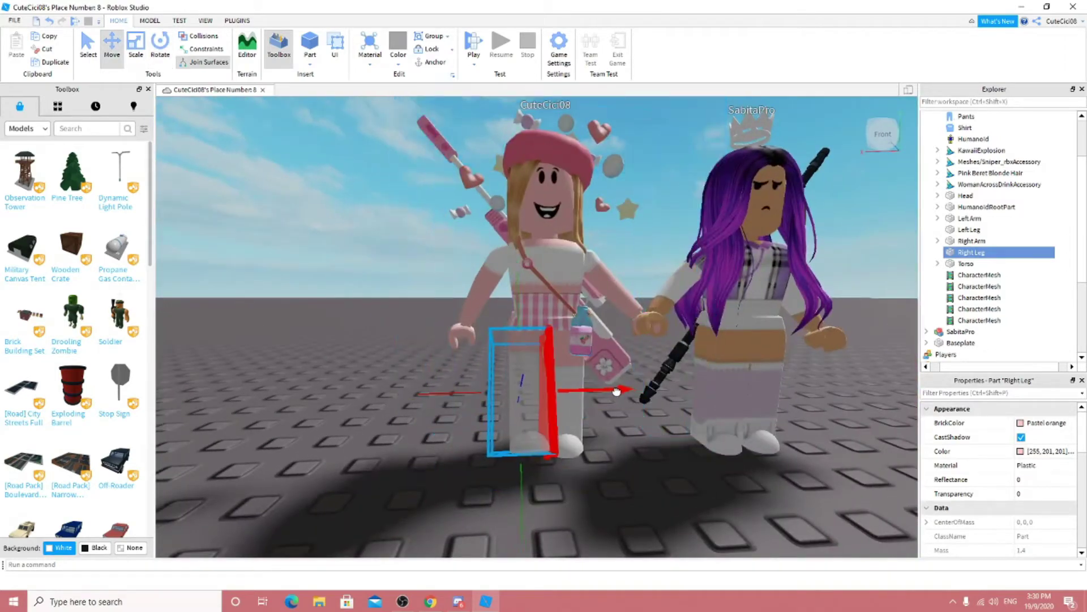
pyautogui.scroll(3, 617, 391)
pyautogui.scroll(-4, 619, 403)
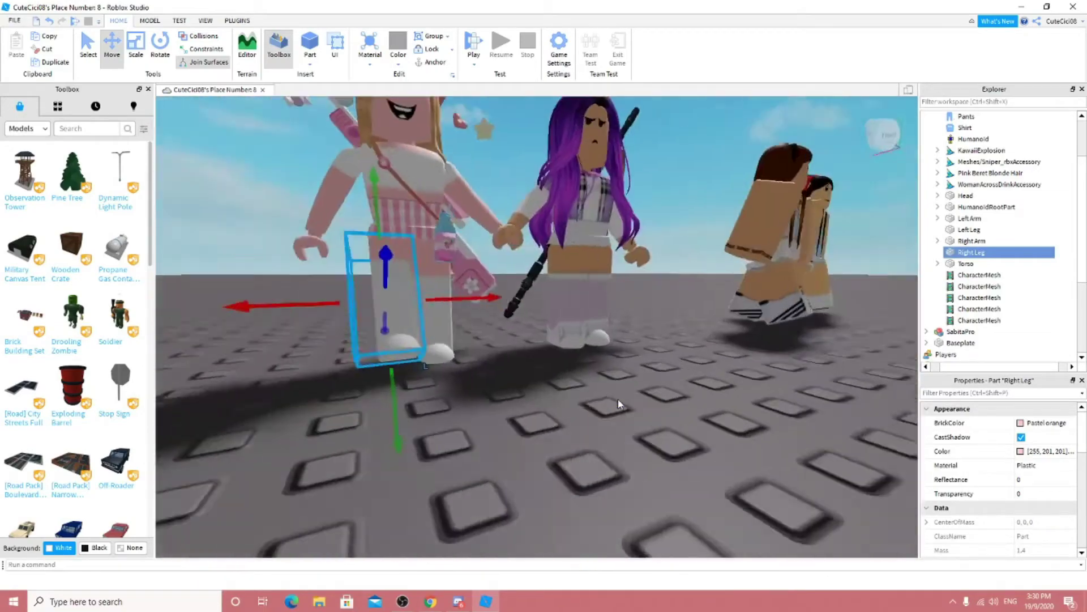
pyautogui.scroll(3, 609, 424)
pyautogui.scroll(-4, 600, 454)
pyautogui.click(600, 454)
pyautogui.scroll(3, 600, 454)
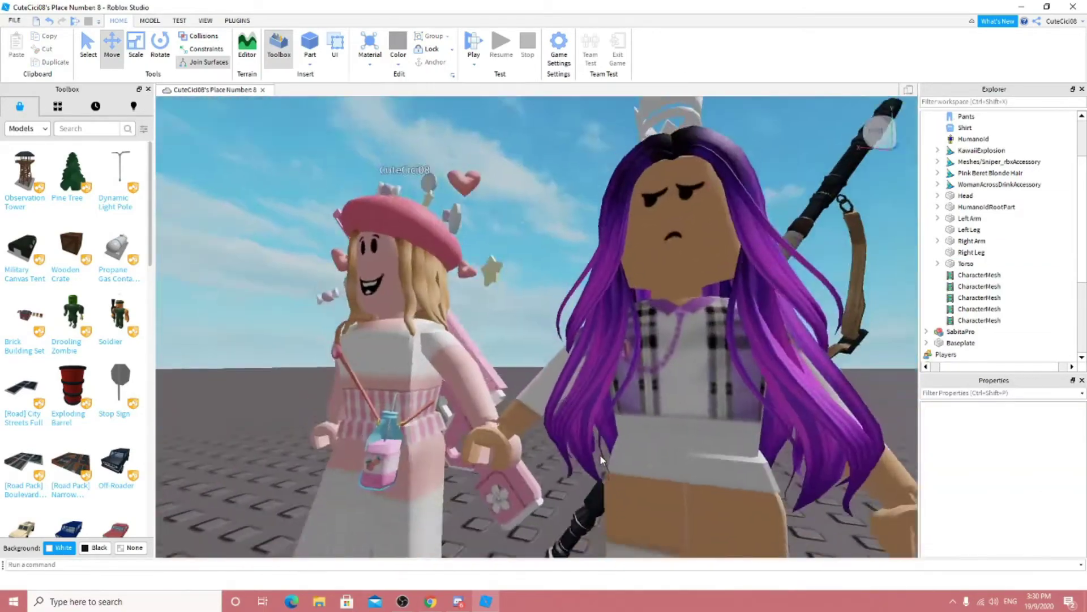
# - Rotate the pink-beret character's left leg backward, opposite to the right leg
pyautogui.scroll(-4, 600, 454)
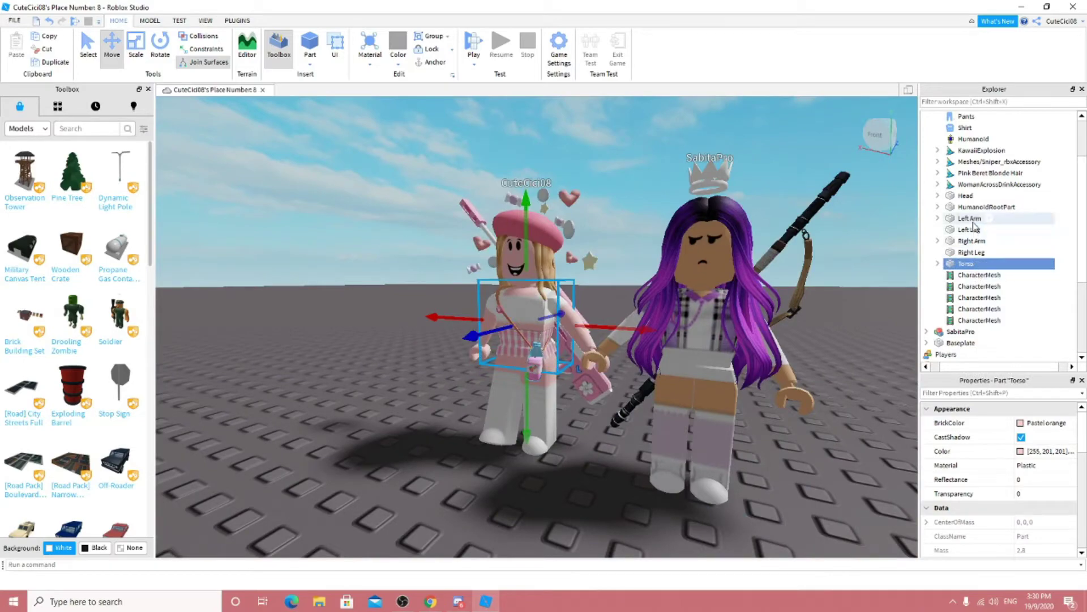
pyautogui.moveTo(831, 295); pyautogui.dragTo(810, 290, button='right')
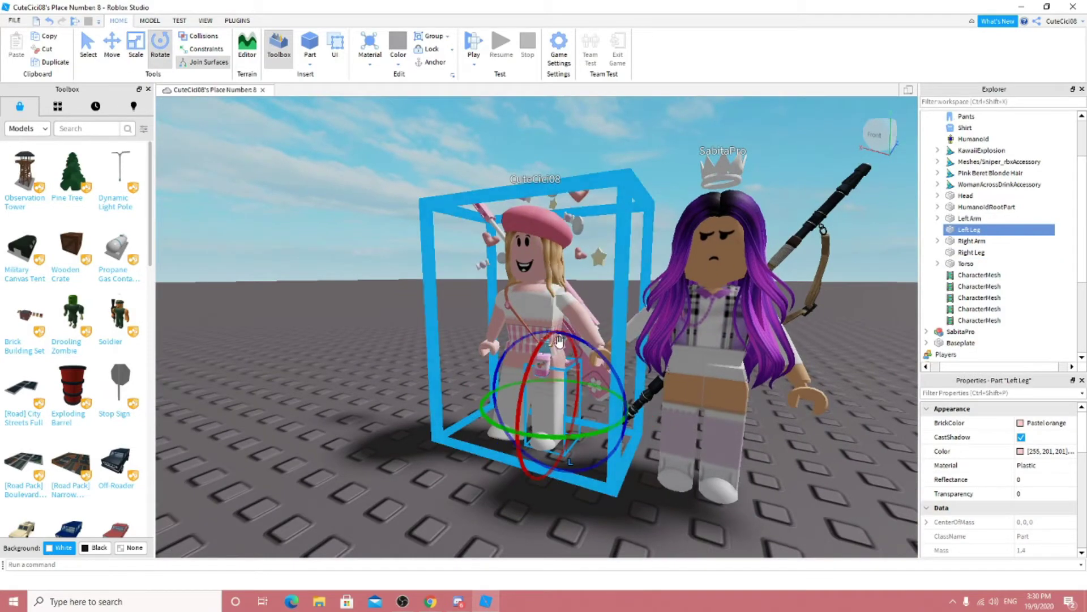
pyautogui.scroll(3, 547, 340)
pyautogui.scroll(2, 547, 339)
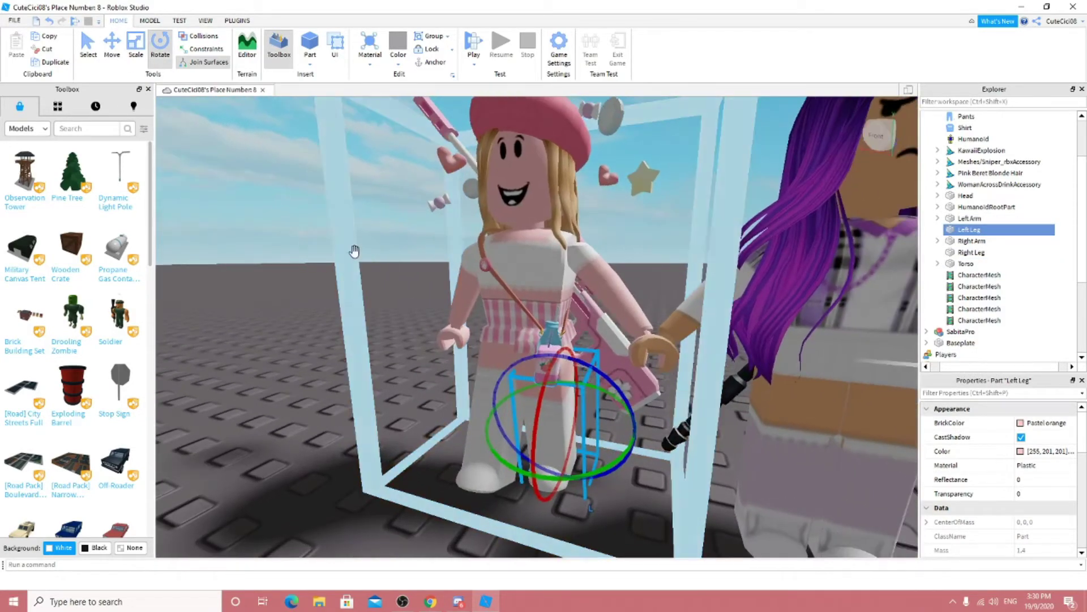
# - Move the pink-beret character's backward-swung left leg so that its upper end joins the hip
pyautogui.hotkey('ctrl', '2')
pyautogui.moveTo(547, 340); pyautogui.dragTo(789, 379, button='right')
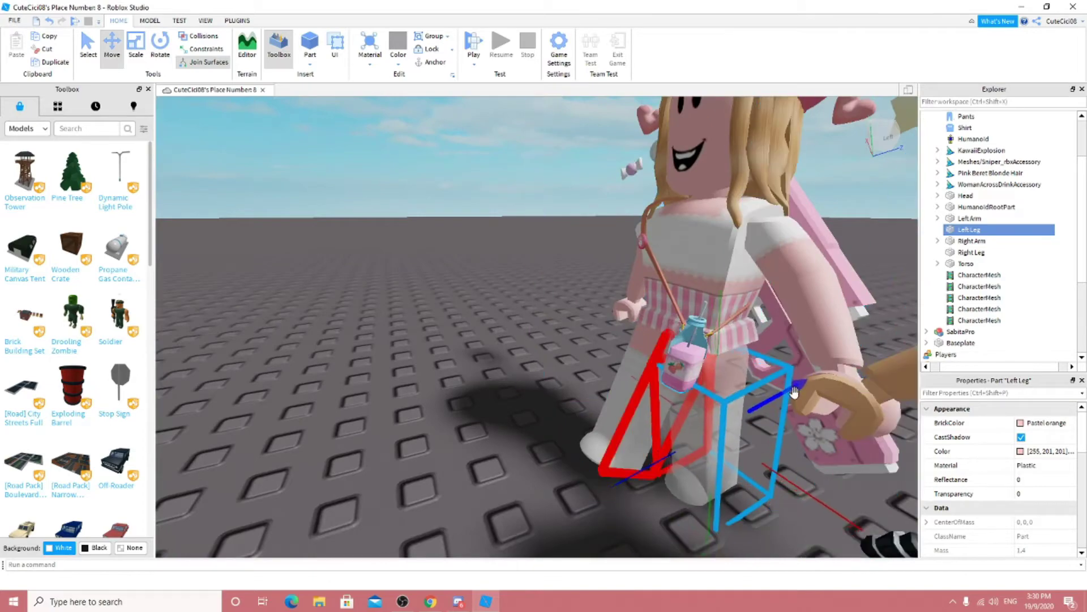
pyautogui.scroll(3, 782, 388)
pyautogui.scroll(-5, 789, 379)
pyautogui.scroll(2, 711, 440)
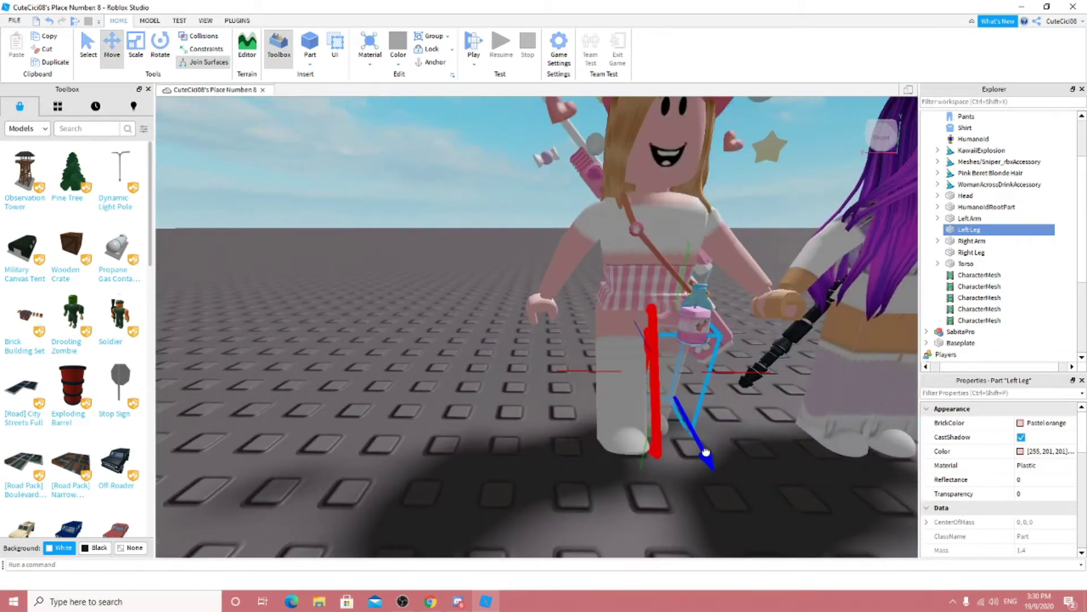
pyautogui.scroll(-5, 702, 476)
pyautogui.click(674, 482)
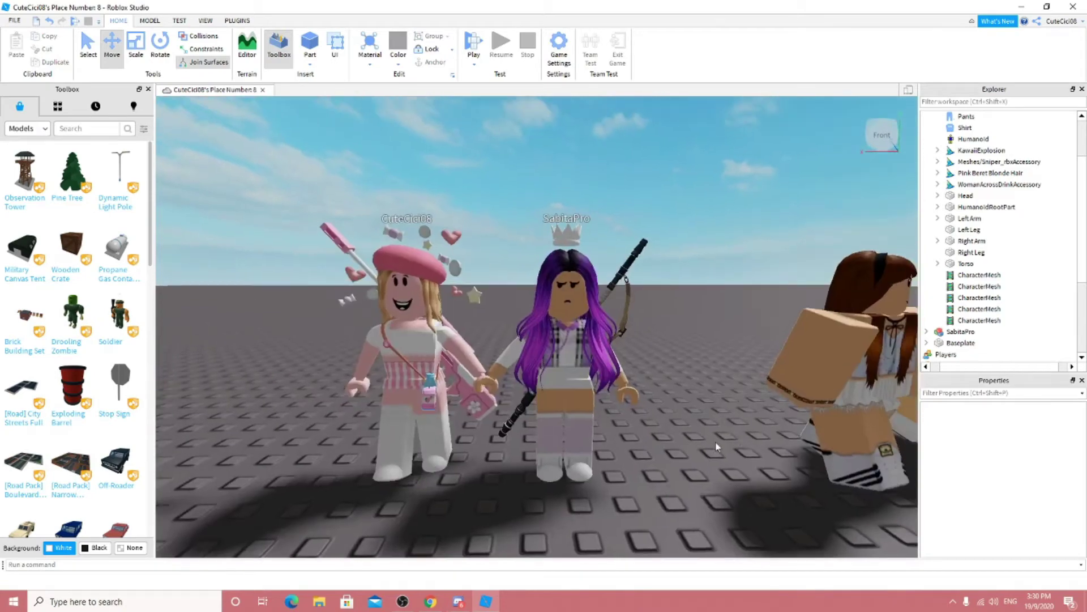
# - Rotate the purple-haired character's right leg backward into a walking stride
pyautogui.moveTo(716, 446); pyautogui.dragTo(714, 440, button='right')
pyautogui.moveTo(776, 419); pyautogui.dragTo(728, 432, button='right')
pyautogui.scroll(2, 728, 432)
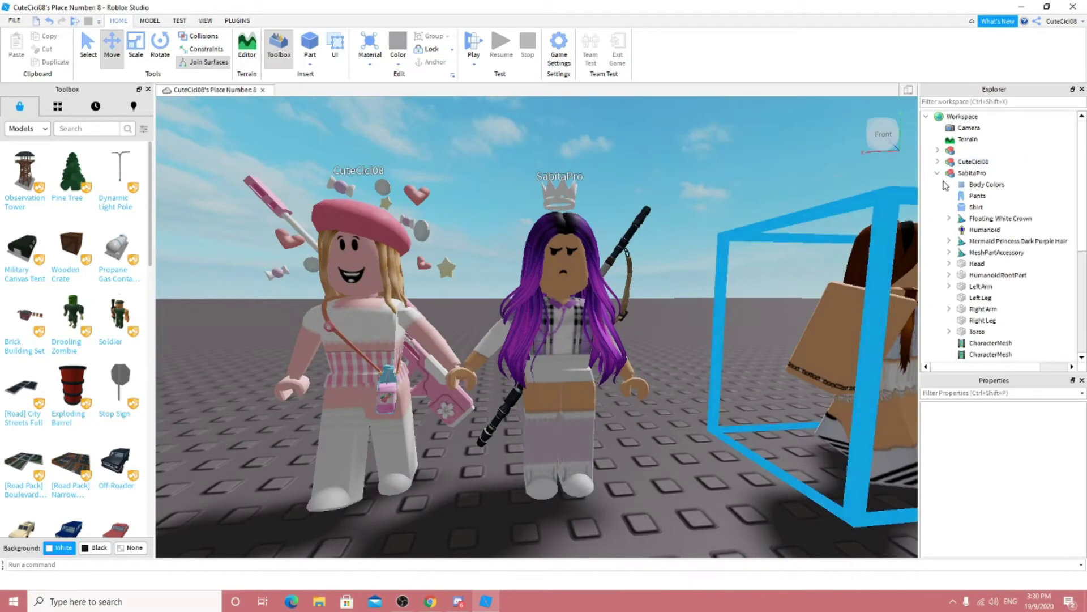
pyautogui.click(980, 252)
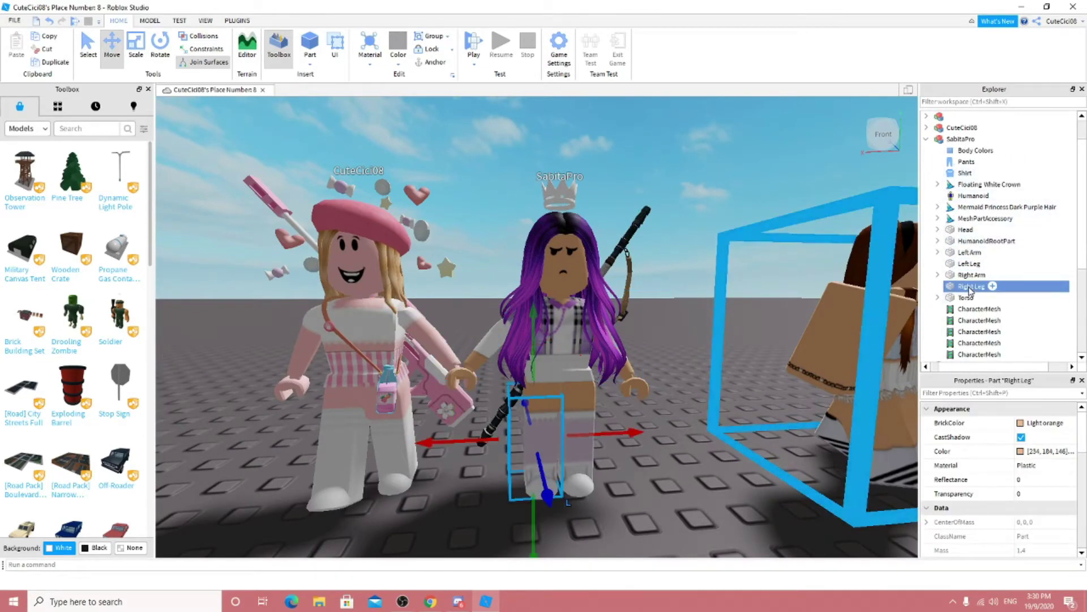
pyautogui.moveTo(835, 346); pyautogui.dragTo(834, 345, button='right')
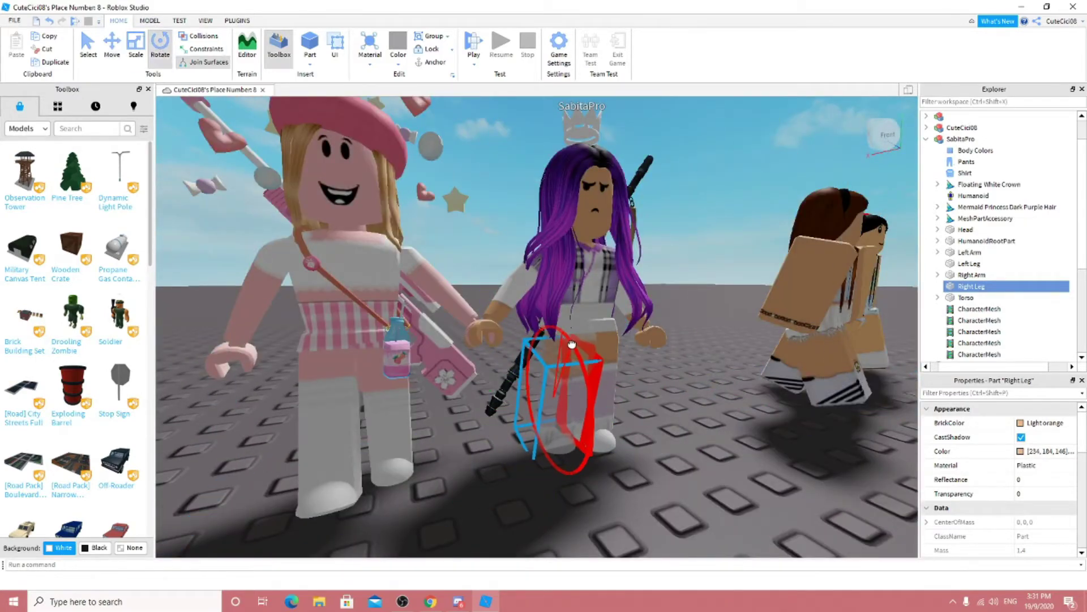
# - Move the purple-haired character's rotated right leg forward under the torso so that it joins the hip
pyautogui.click(111, 54)
pyautogui.scroll(3, 416, 272)
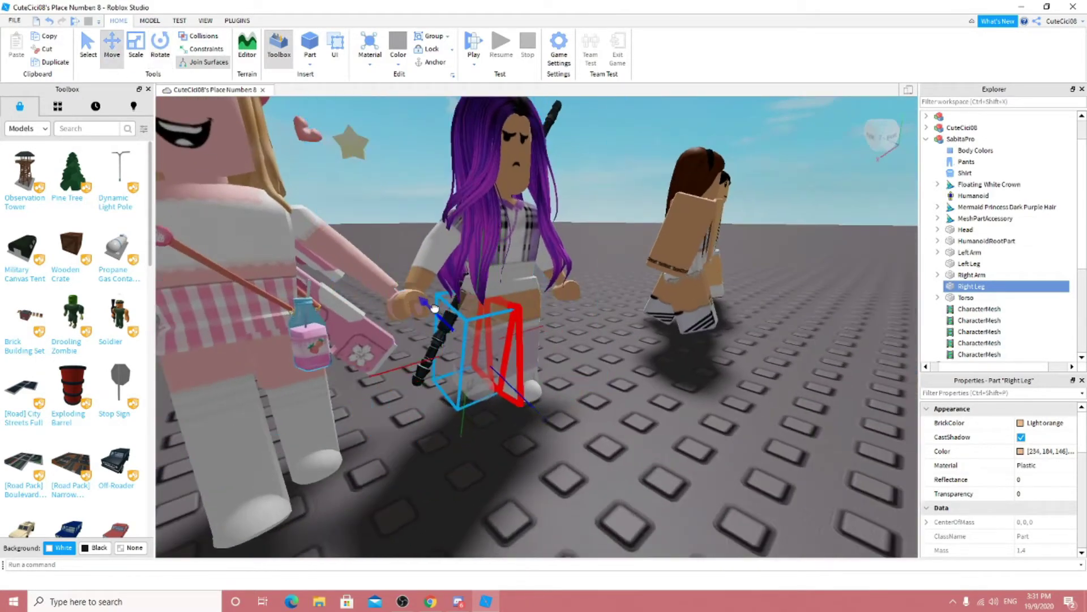
pyautogui.scroll(8, 485, 301)
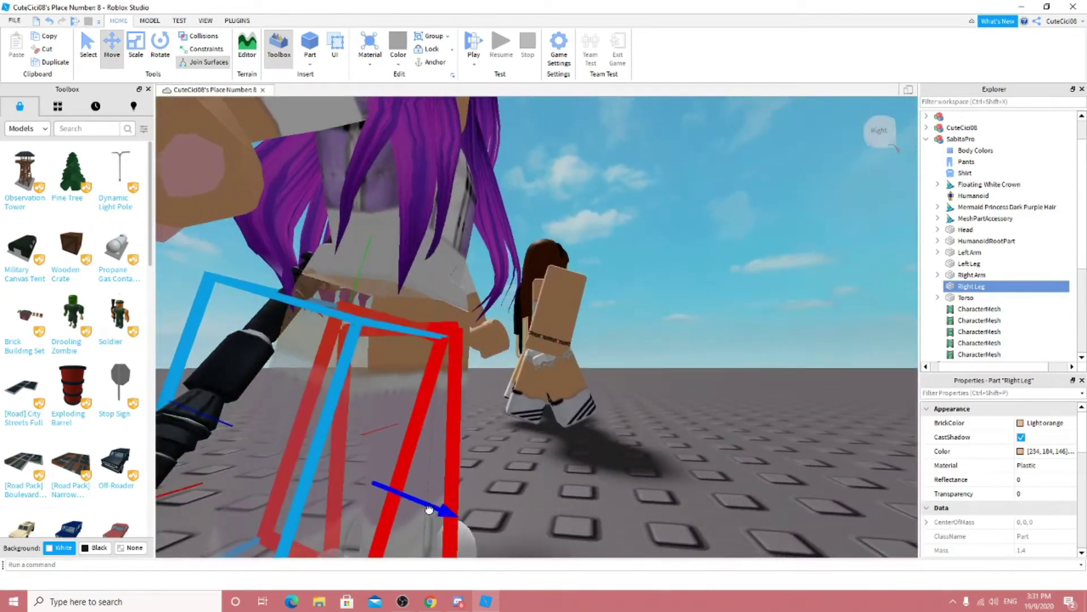
pyautogui.moveTo(441, 421); pyautogui.dragTo(441, 423, button='right')
pyautogui.scroll(-5, 440, 423)
pyautogui.click(596, 444)
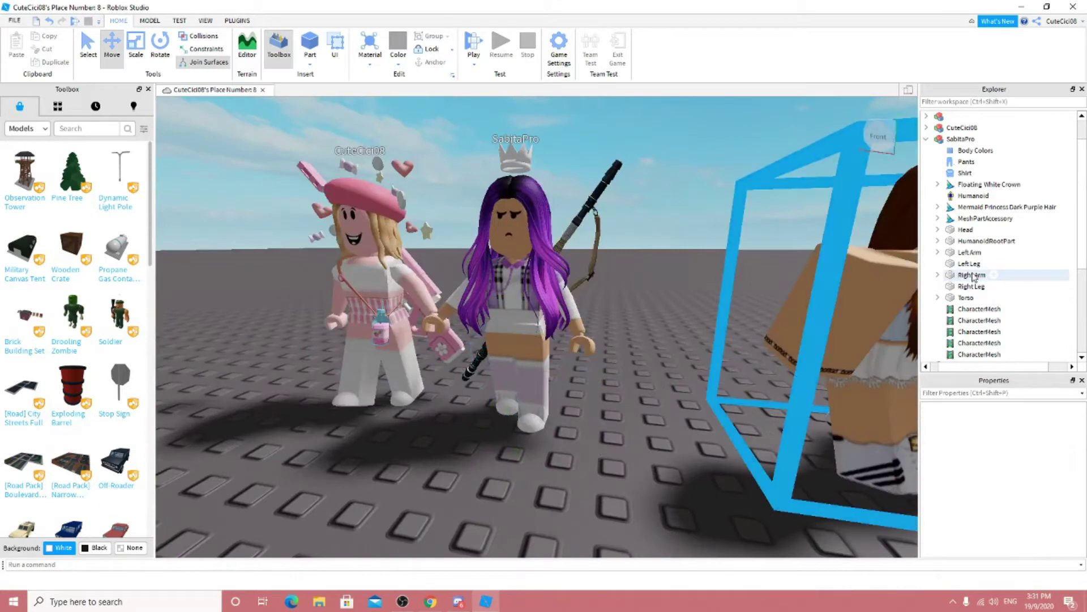
# - Rotate the purple-haired character's left leg forward and move it so that its upper end joins the hip
pyautogui.click(969, 264)
pyautogui.press('f')
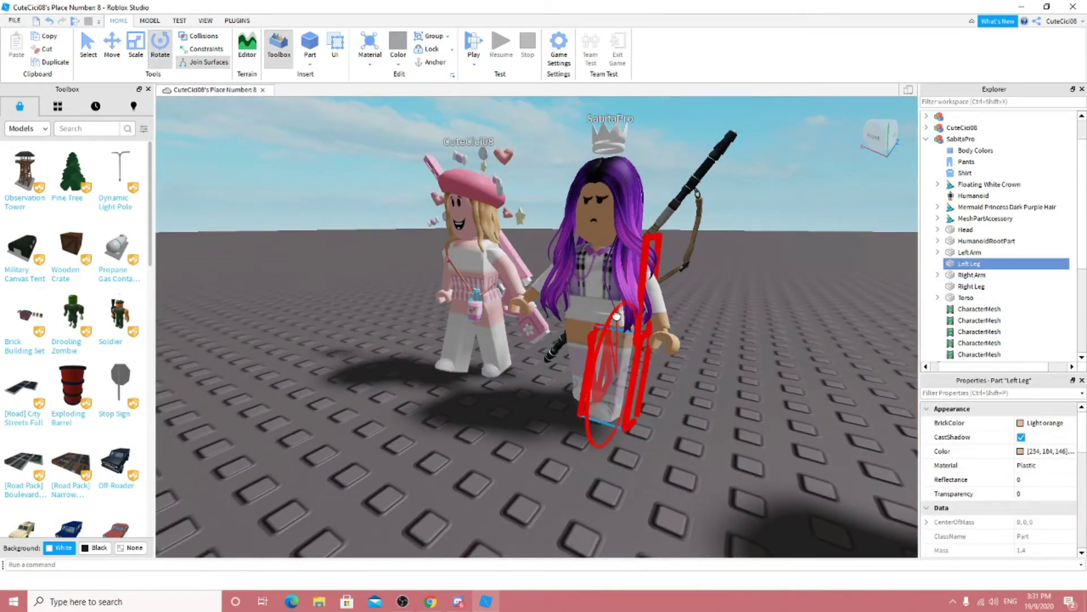
pyautogui.hotkey('ctrl', '2')
pyautogui.moveTo(586, 351); pyautogui.dragTo(586, 351, button='right')
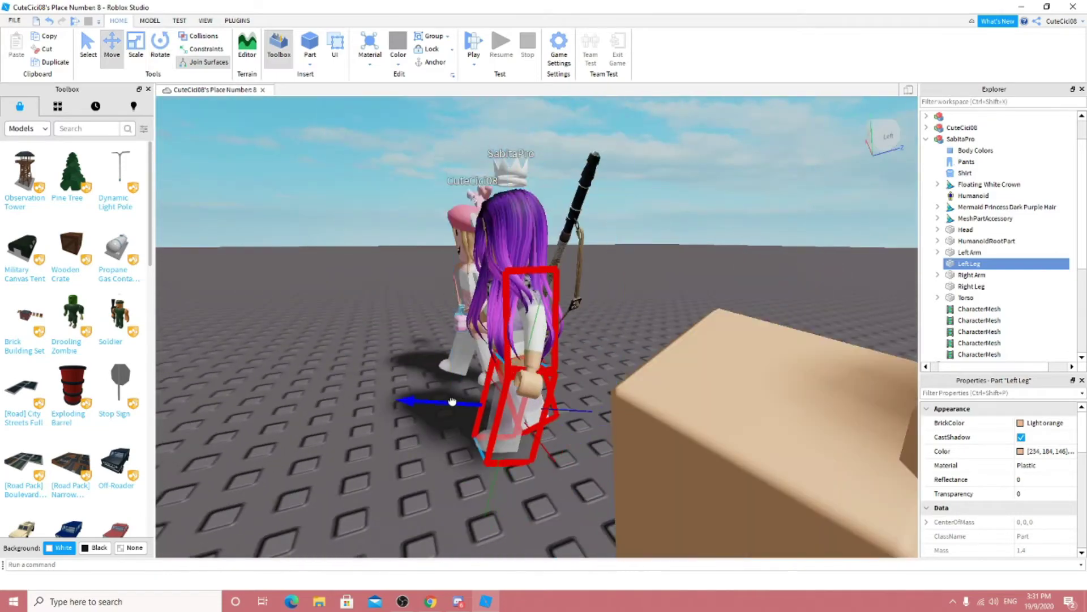
pyautogui.moveTo(451, 401); pyautogui.dragTo(510, 387, button='right')
pyautogui.scroll(3, 510, 388)
pyautogui.scroll(-5, 509, 388)
pyautogui.click(886, 271)
pyautogui.scroll(2, 886, 270)
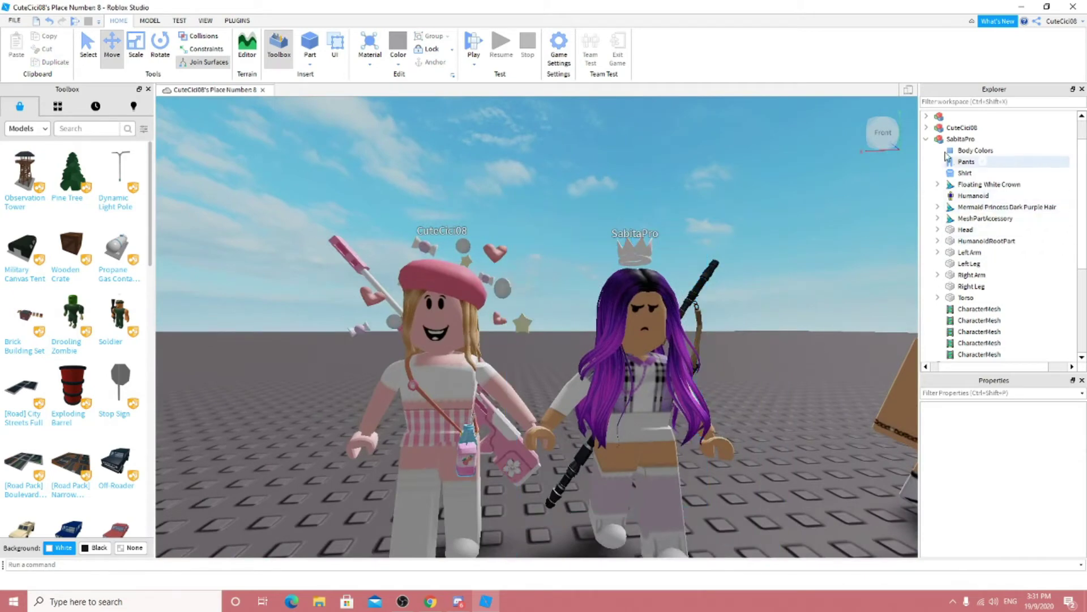
pyautogui.scroll(1, 945, 155)
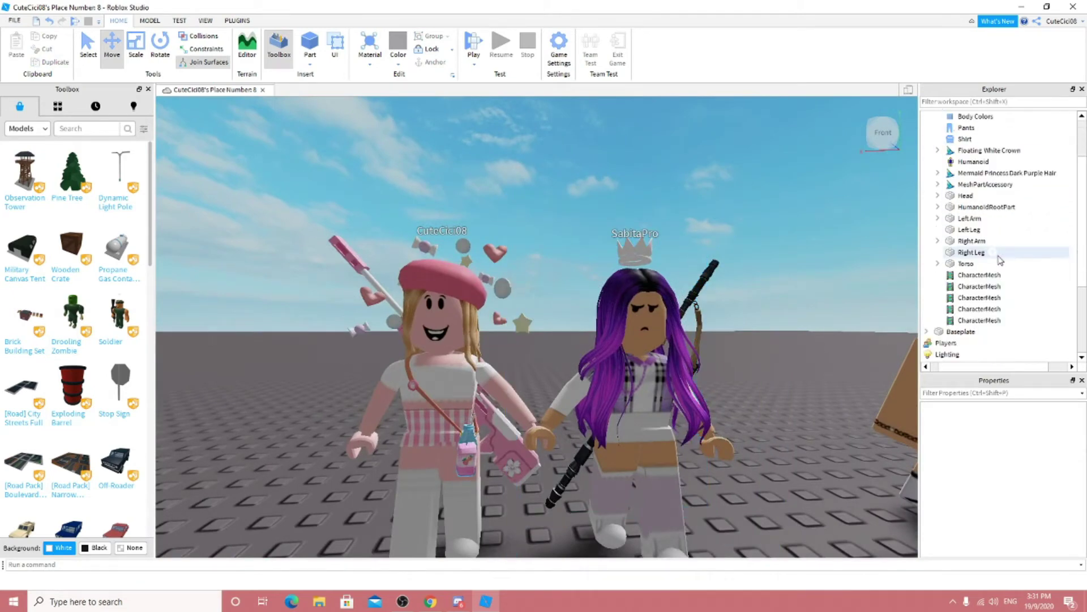
pyautogui.scroll(1, 1008, 238)
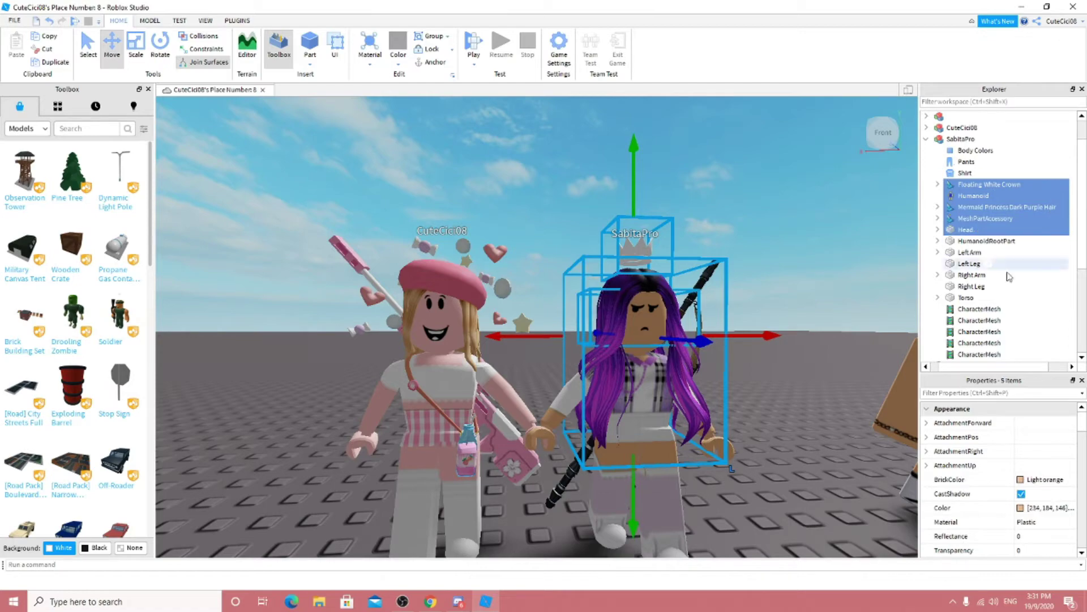
pyautogui.press('f')
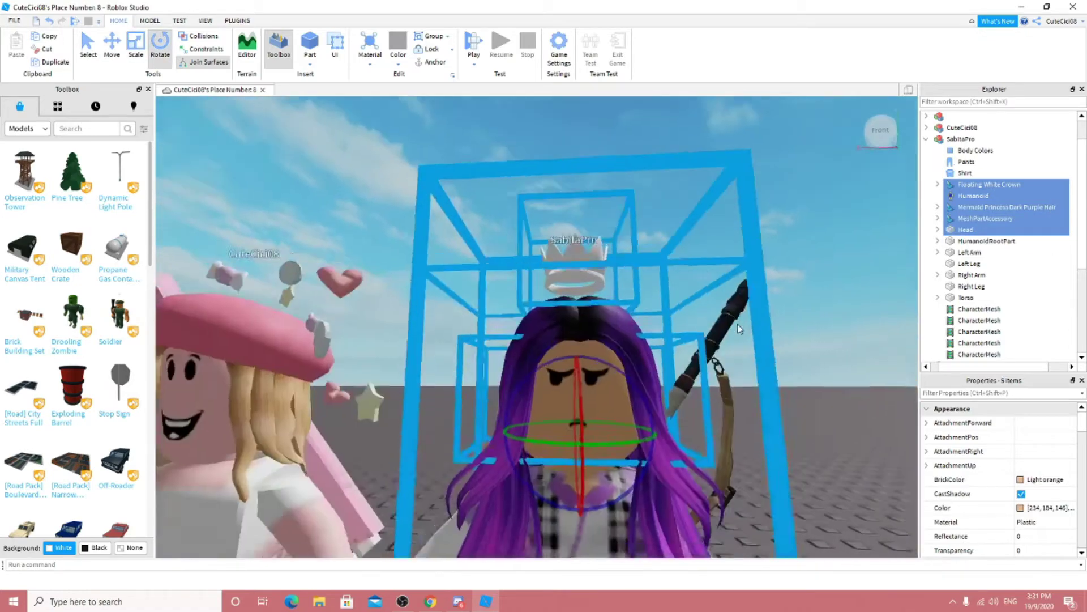
pyautogui.scroll(-5, 626, 374)
pyautogui.scroll(-3, 624, 376)
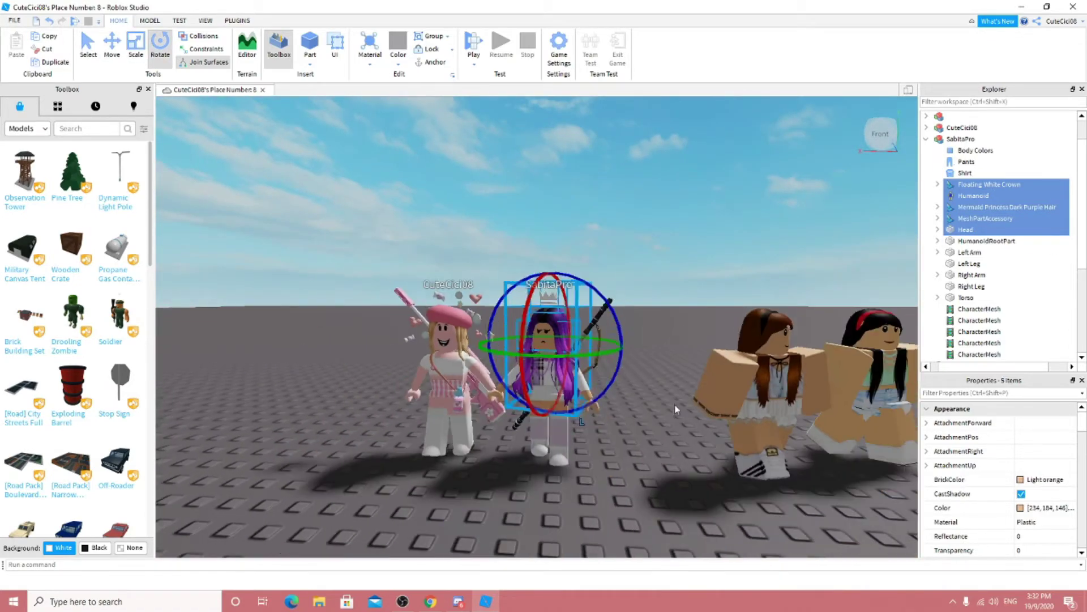
pyautogui.click(624, 376)
# - Try to rotate the pink-beret character's head together with its four accessories, and undo the rotation
pyautogui.scroll(4, 651, 397)
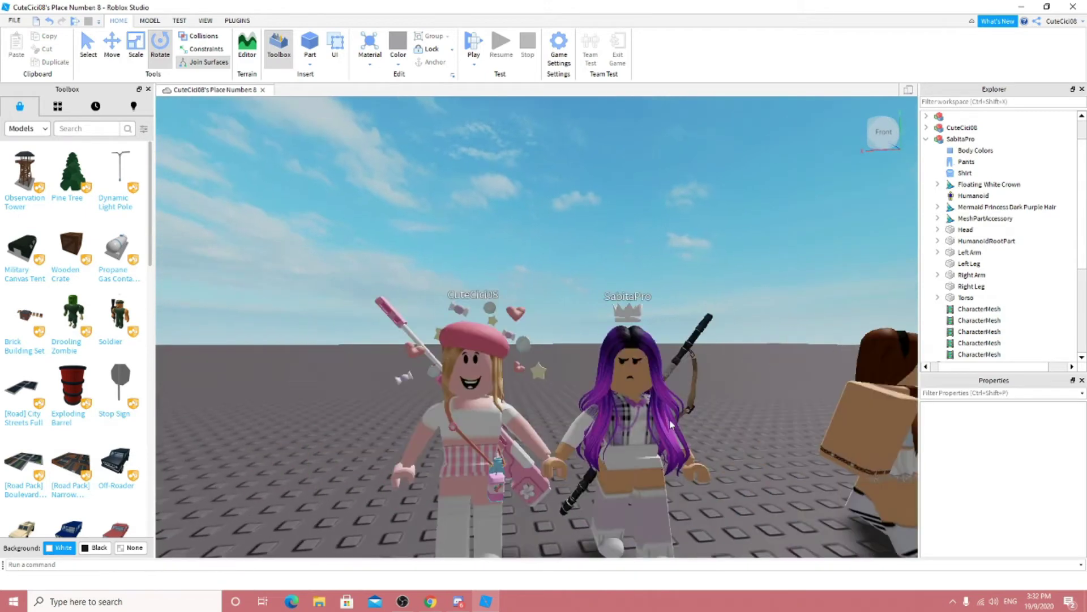
pyautogui.press('d')
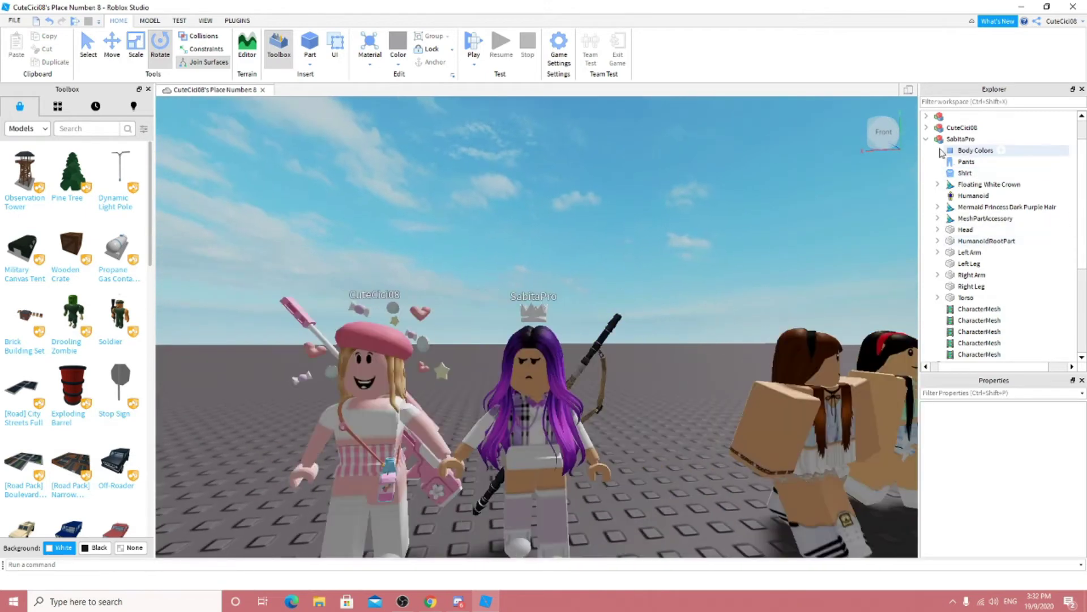
pyautogui.click(938, 162)
pyautogui.scroll(-1, 962, 266)
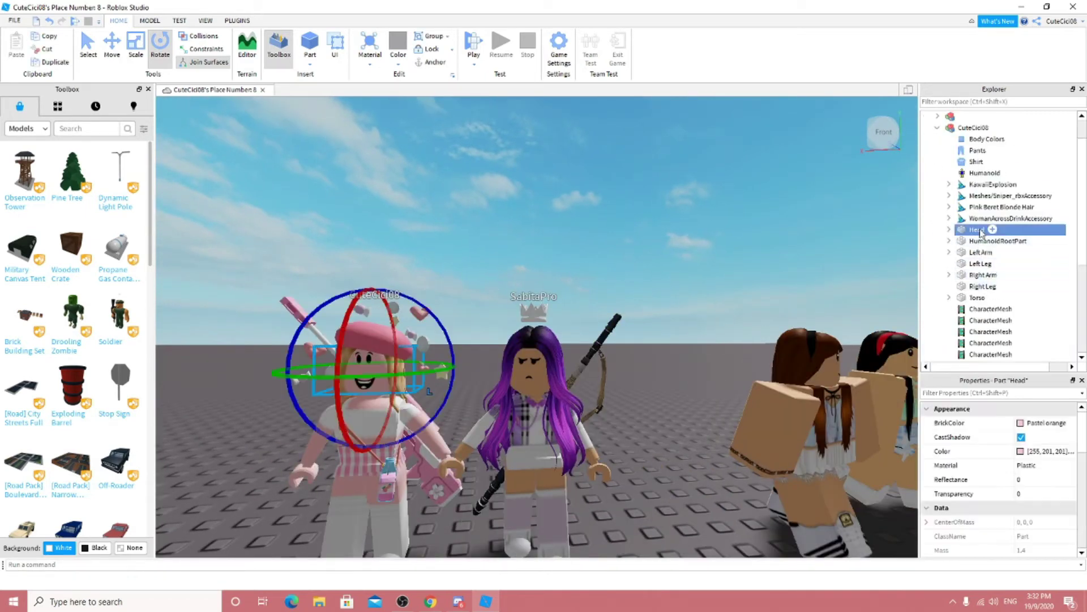
pyautogui.keyDown('shift'); pyautogui.click(1034, 185); pyautogui.keyUp('shift')
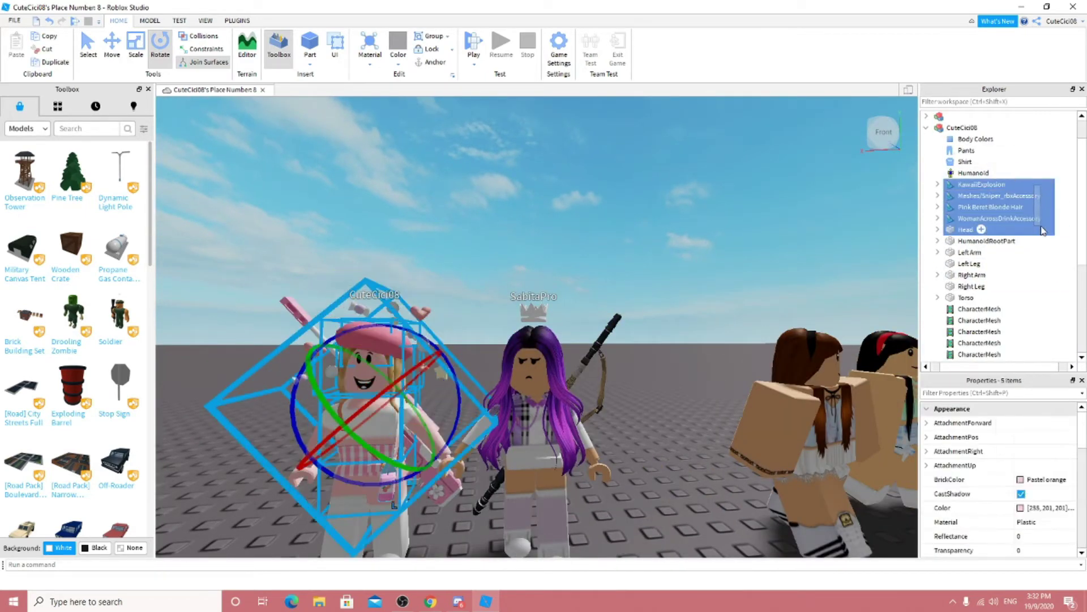
pyautogui.press('f')
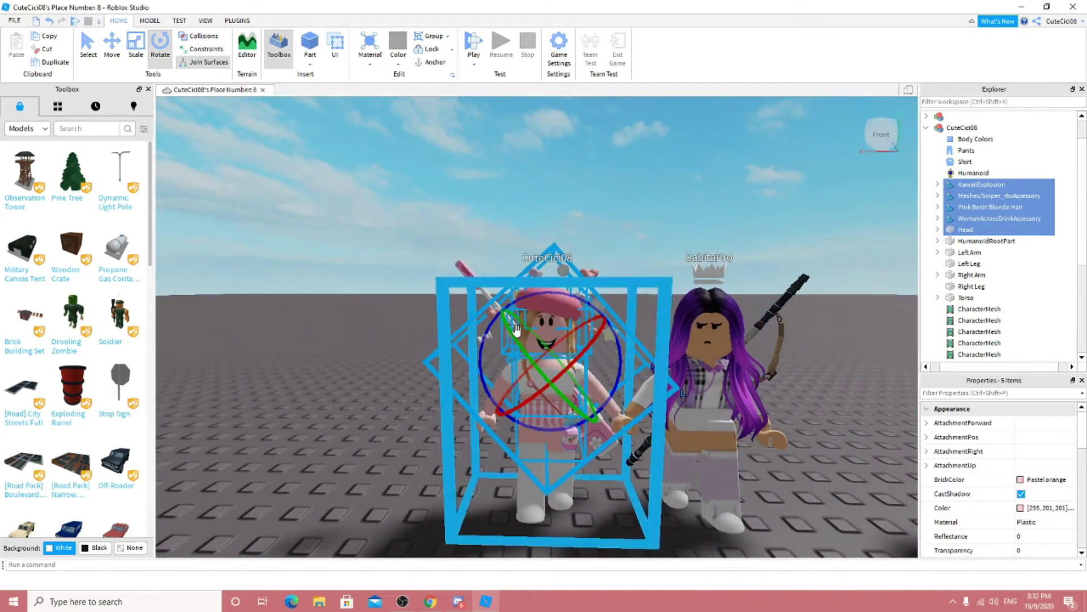
pyautogui.moveTo(511, 334); pyautogui.dragTo(516, 334)
pyautogui.click(50, 21)
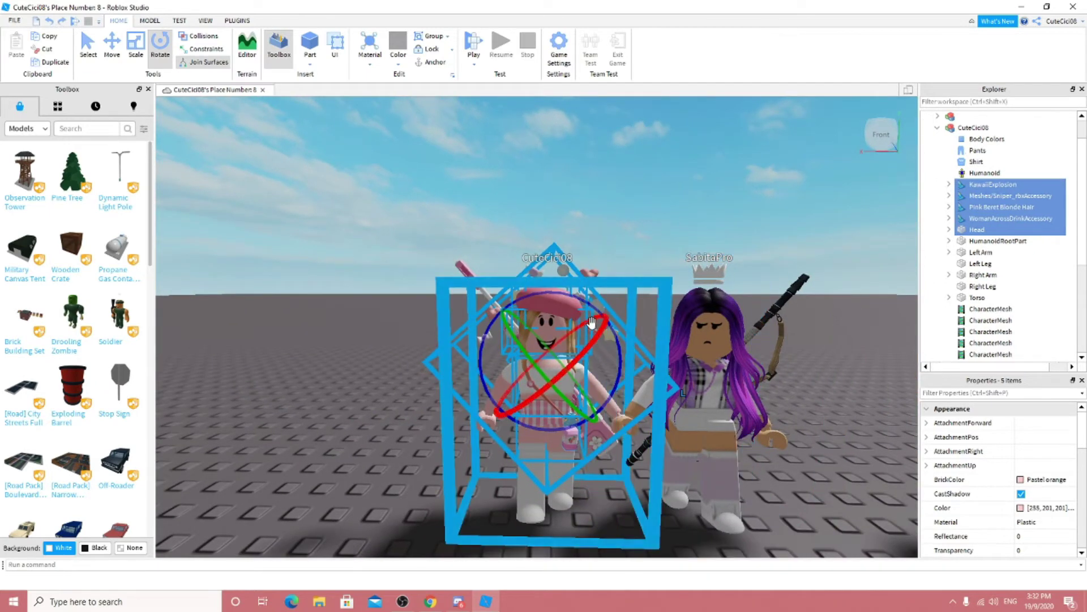
# - Try tilting the pink-beret character's head and accessories about different axes, undoing each rotation
pyautogui.scroll(4, 599, 332)
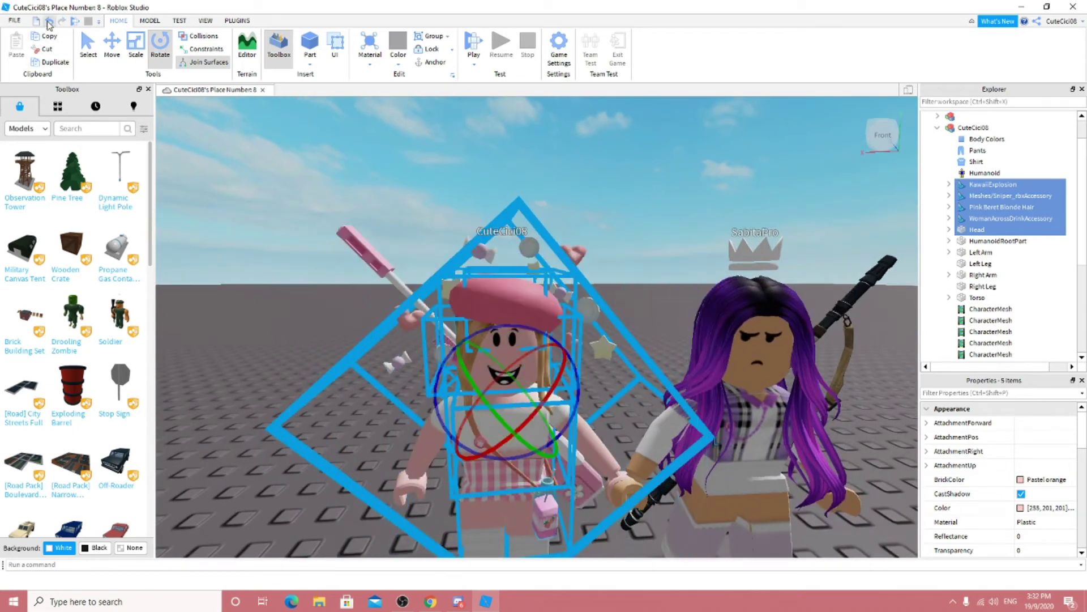
pyautogui.moveTo(524, 325); pyautogui.dragTo(521, 319)
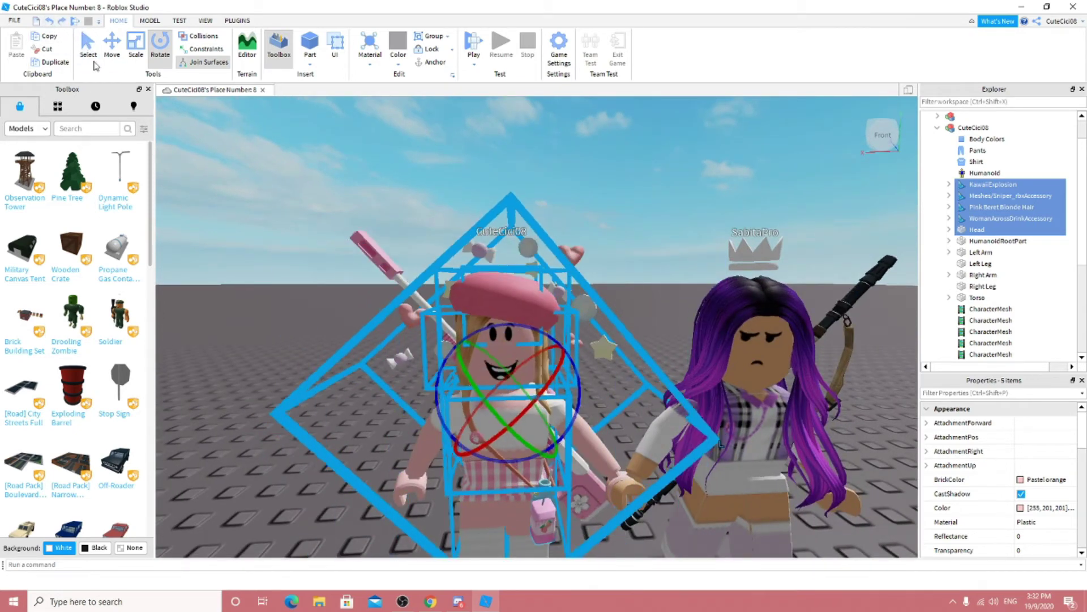
pyautogui.moveTo(522, 401); pyautogui.dragTo(541, 385)
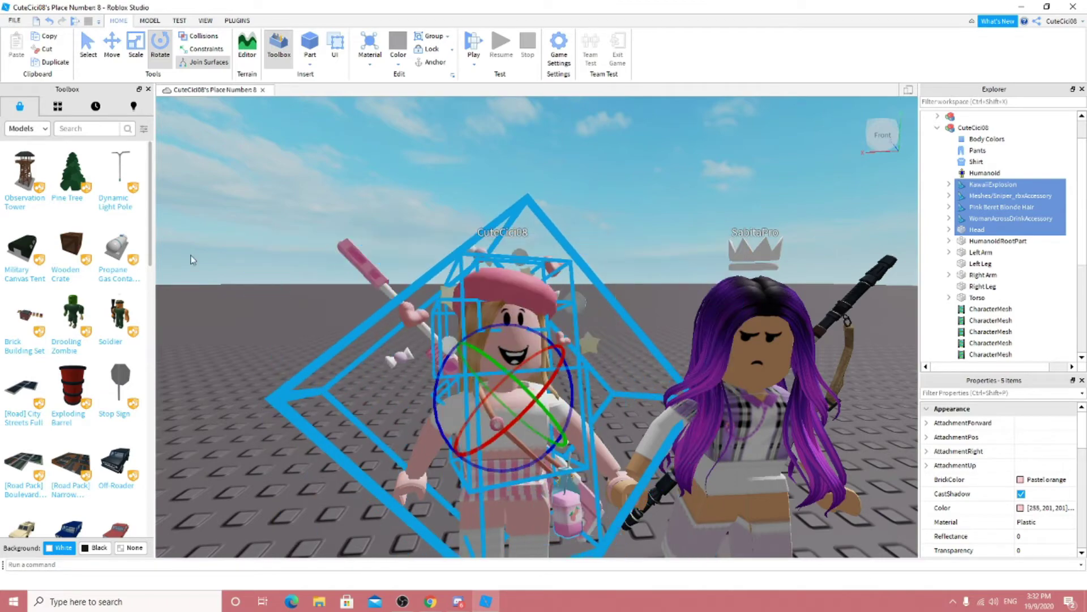
pyautogui.click(49, 21)
pyautogui.scroll(-2, 505, 307)
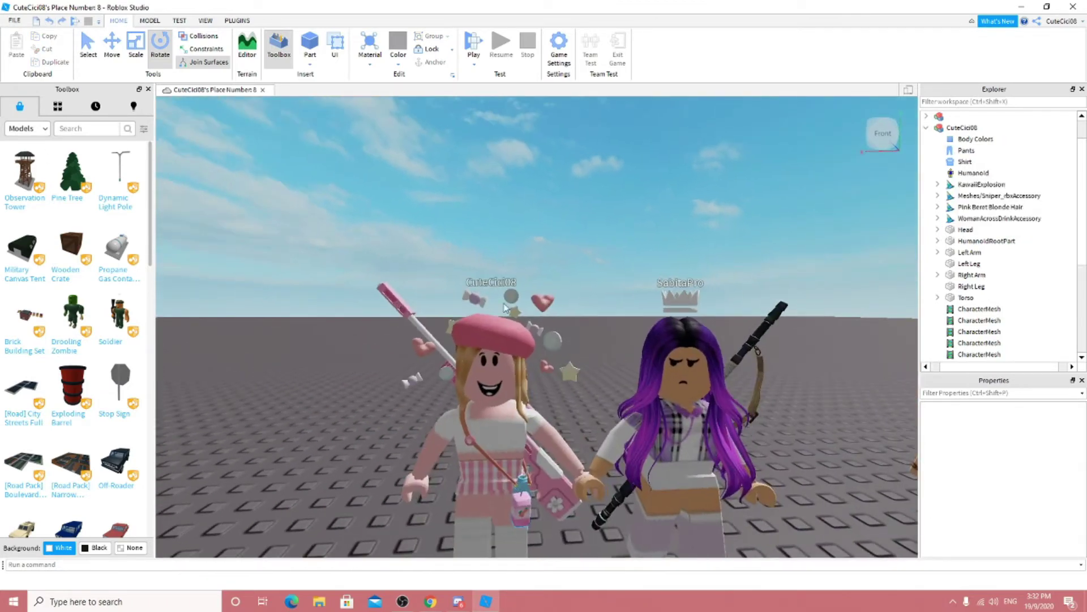
# - Try to rotate the pink-beret character's head on its own, and reselect it with its accessories
pyautogui.click(983, 208)
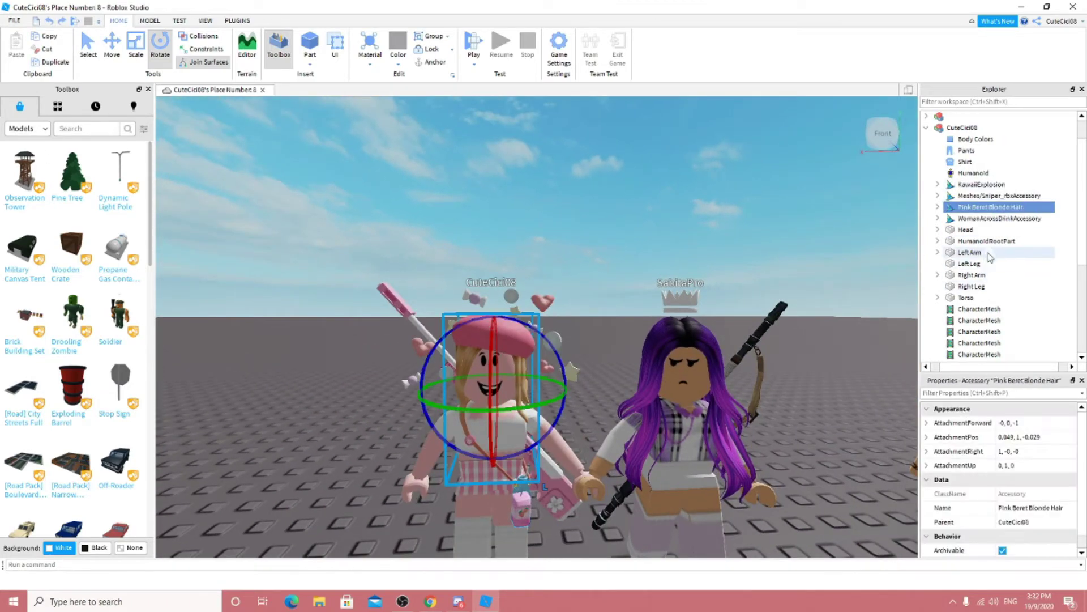
pyautogui.click(466, 388)
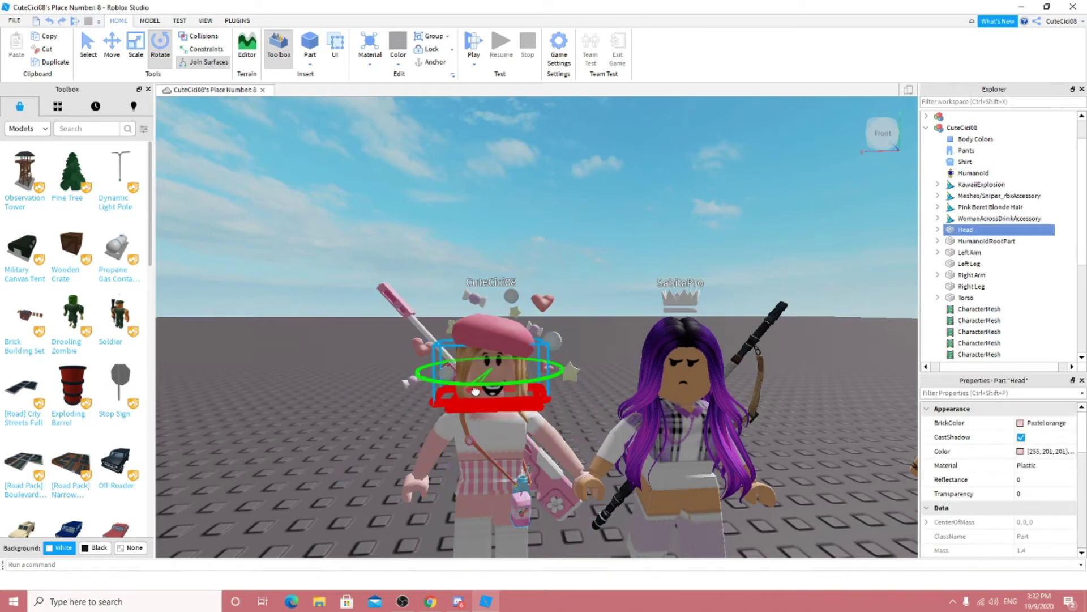
pyautogui.scroll(5, 486, 388)
pyautogui.scroll(-5, 487, 388)
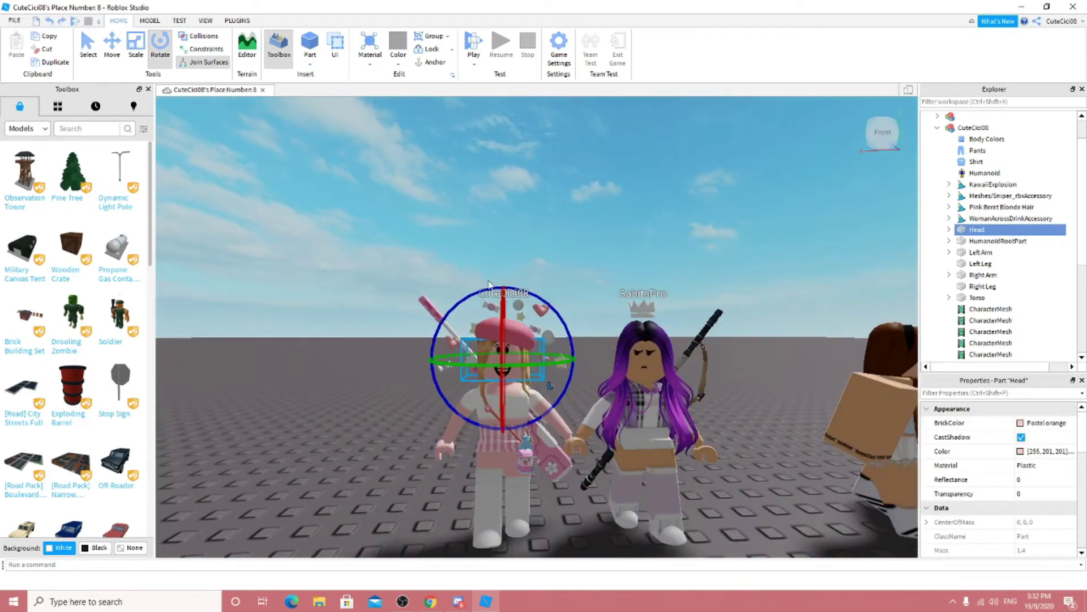
pyautogui.press('f')
pyautogui.keyDown('shift'); pyautogui.click(1049, 185); pyautogui.keyUp('shift')
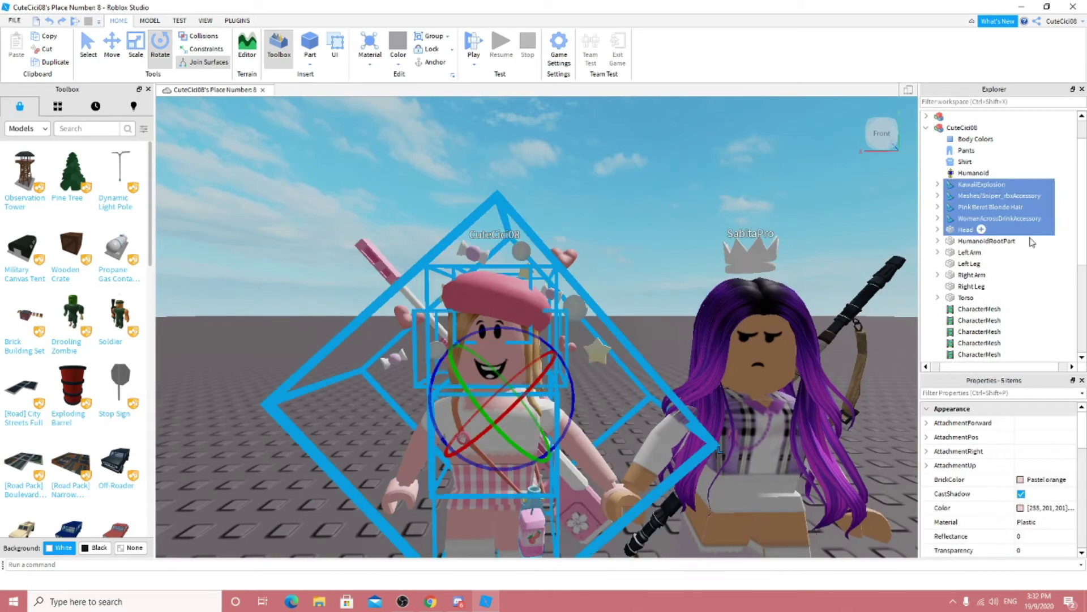
pyautogui.moveTo(643, 307); pyautogui.dragTo(604, 381, button='right')
pyautogui.scroll(-5, 603, 380)
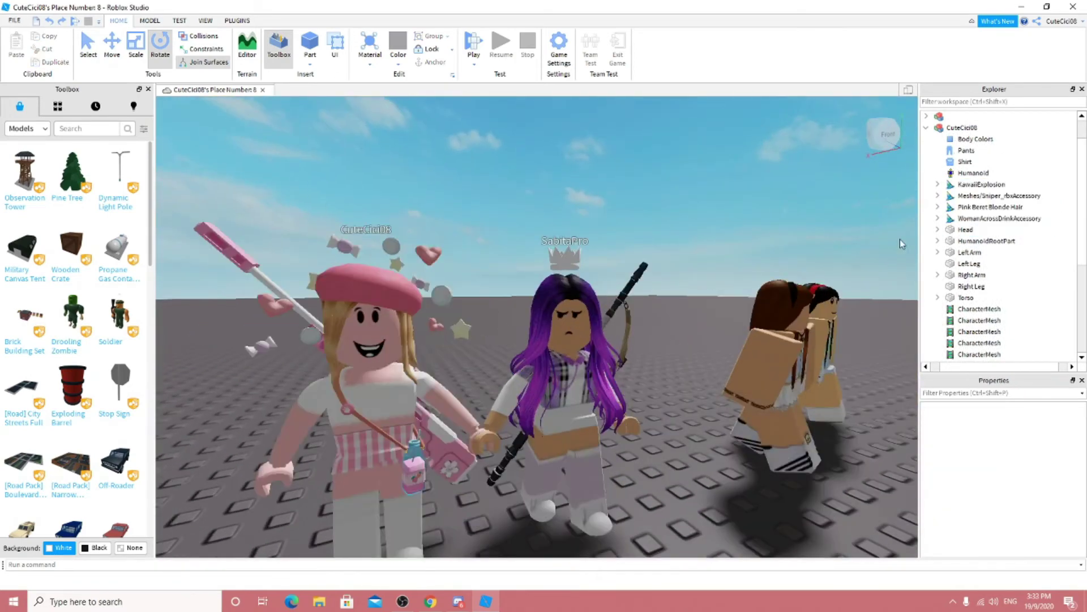
# - Try nesting Meshes/Sniper_rbxAccessory inside KawaiiExplosion and selecting the head with the remaining accessories, and undo the nesting
pyautogui.click(983, 195)
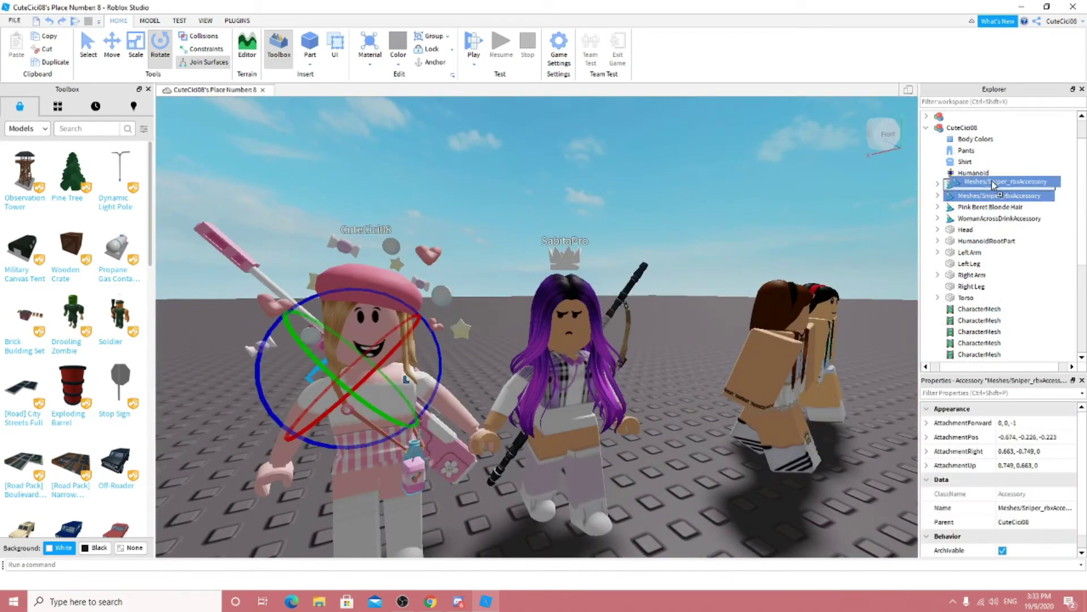
pyautogui.moveTo(993, 185); pyautogui.dragTo(991, 185)
pyautogui.click(950, 191)
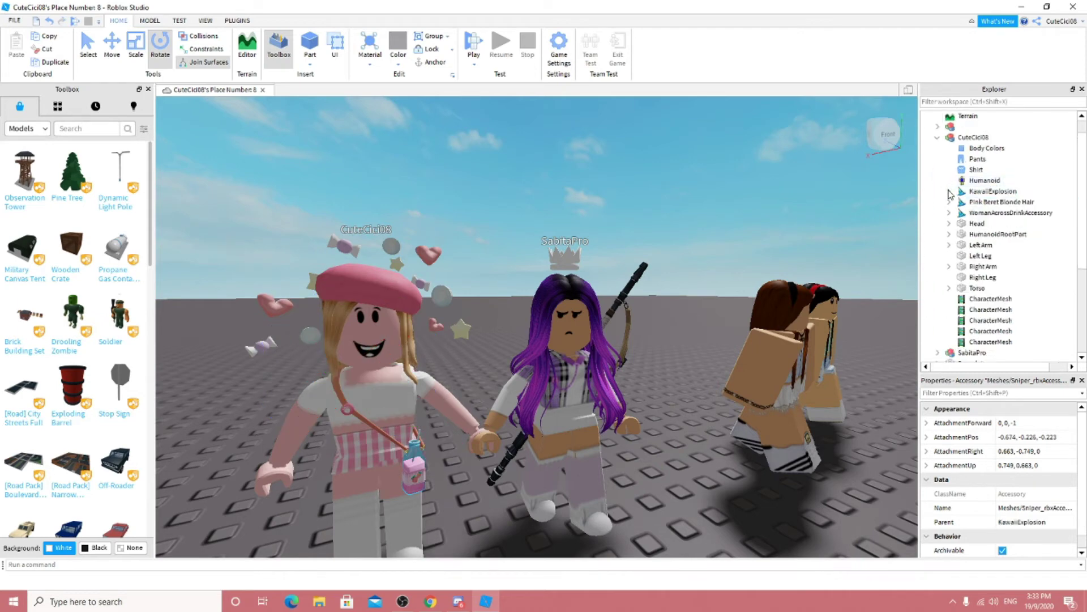
pyautogui.click(993, 191)
pyautogui.keyDown('shift'); pyautogui.click(977, 223); pyautogui.keyUp('shift')
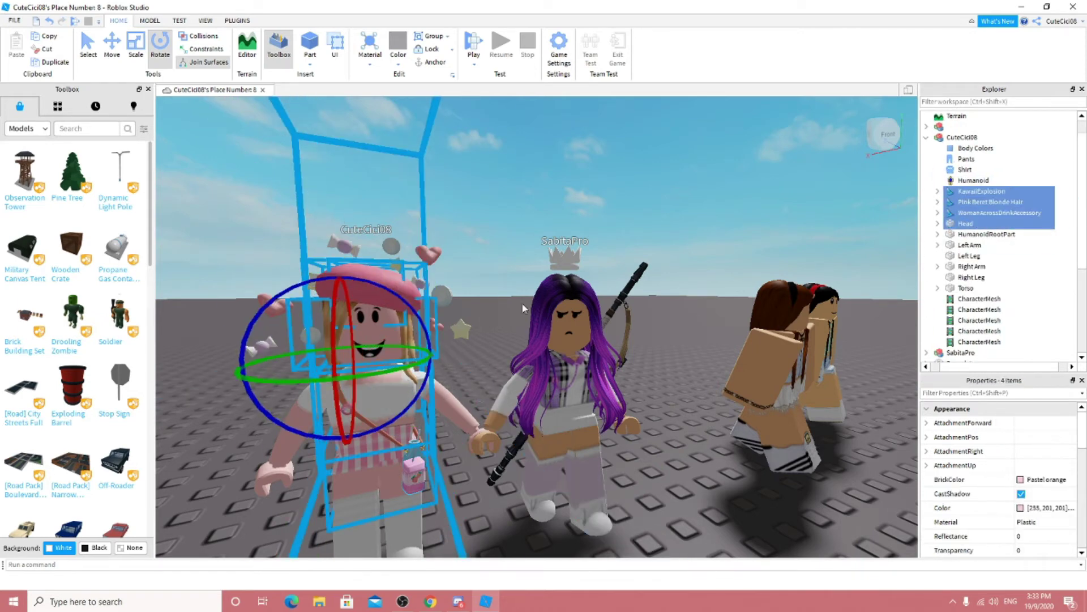
pyautogui.click(50, 20)
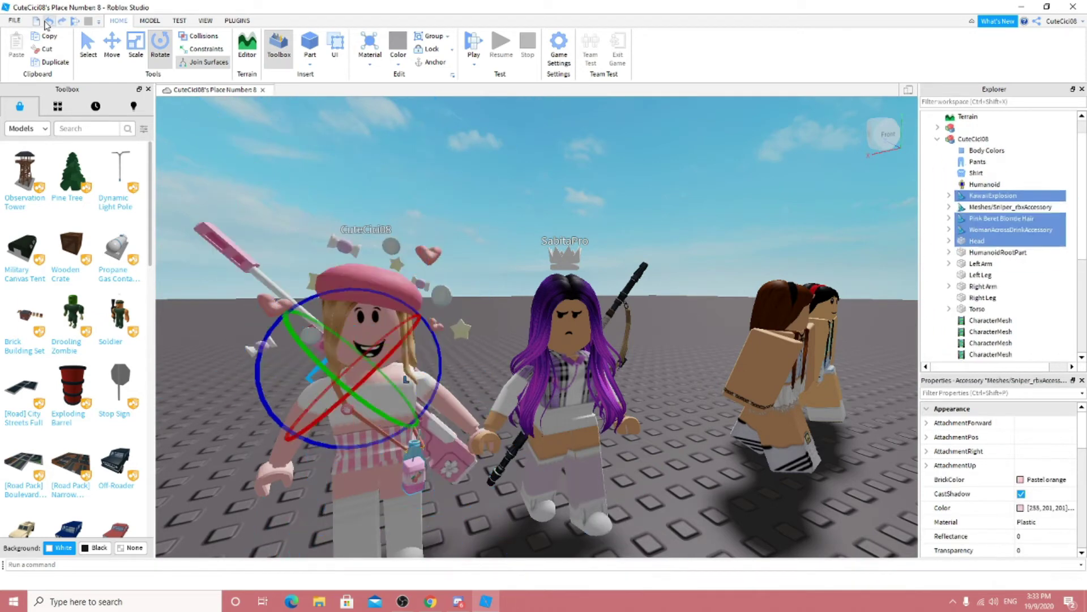
pyautogui.scroll(-3, 710, 479)
pyautogui.click(710, 479)
# - Delete Meshes/Sniper_rbxAccessory from the pink-beret character, and select its KawaiiExplosion, hair, drink accessory and head together
pyautogui.scroll(5, 684, 455)
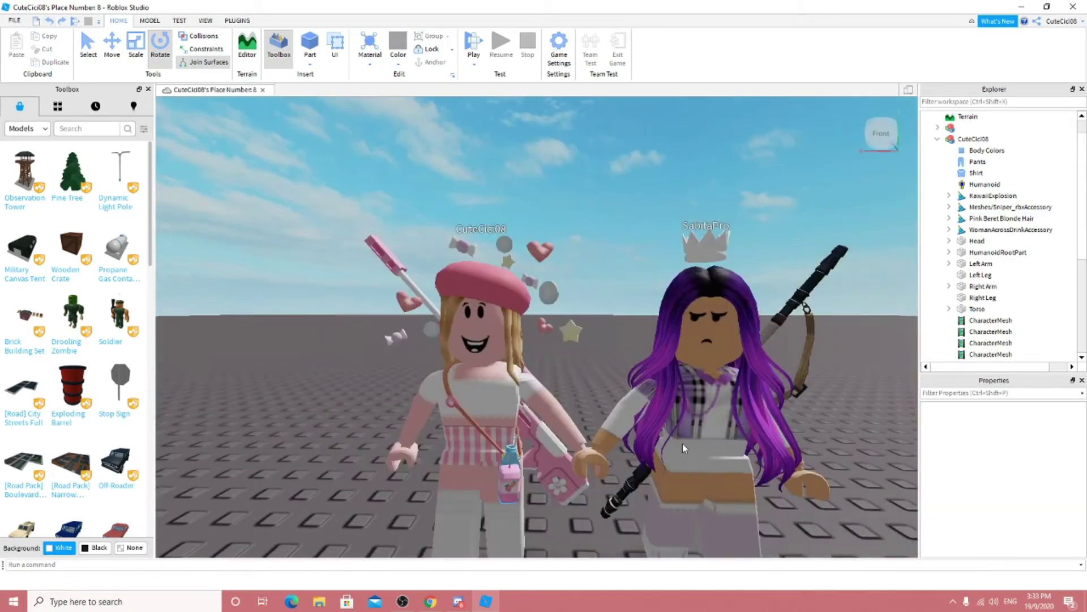
pyautogui.click(1005, 209)
pyautogui.press('Delete')
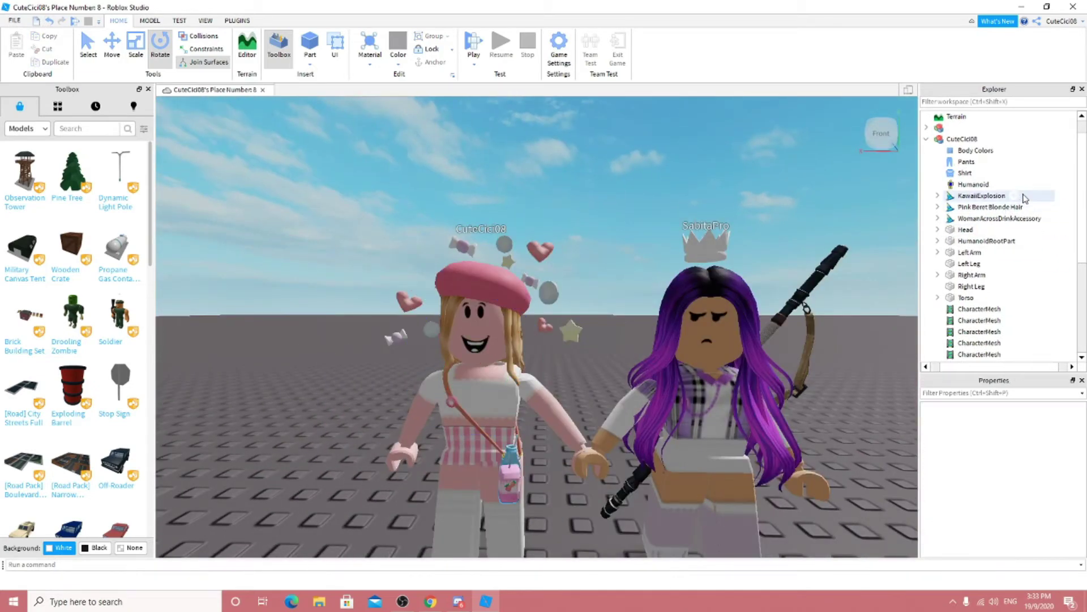
pyautogui.click(1025, 197)
pyautogui.keyDown('shift'); pyautogui.click(974, 229); pyautogui.keyUp('shift')
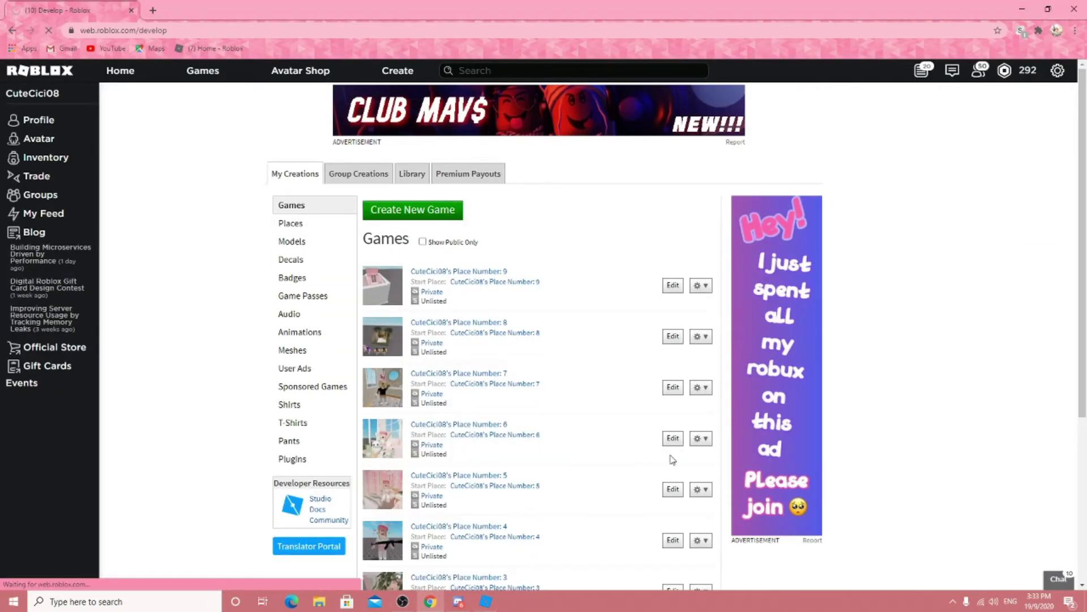
# - In the browser, search the Roblox catalog for "super super happy face" and open the Super Super Happy Face item
pyautogui.write('s')
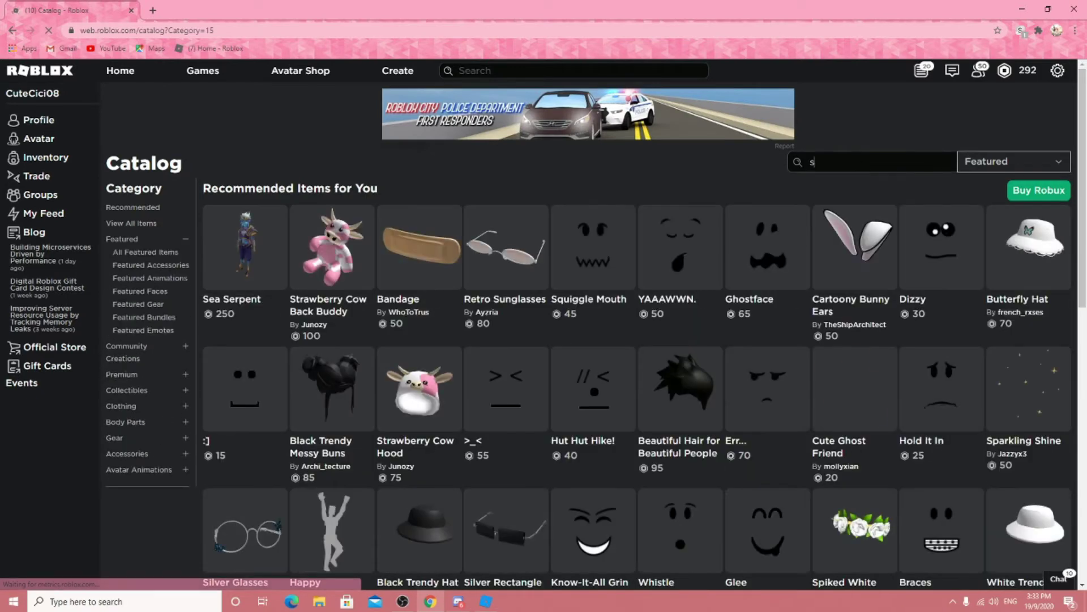
pyautogui.write('uper super happy face')
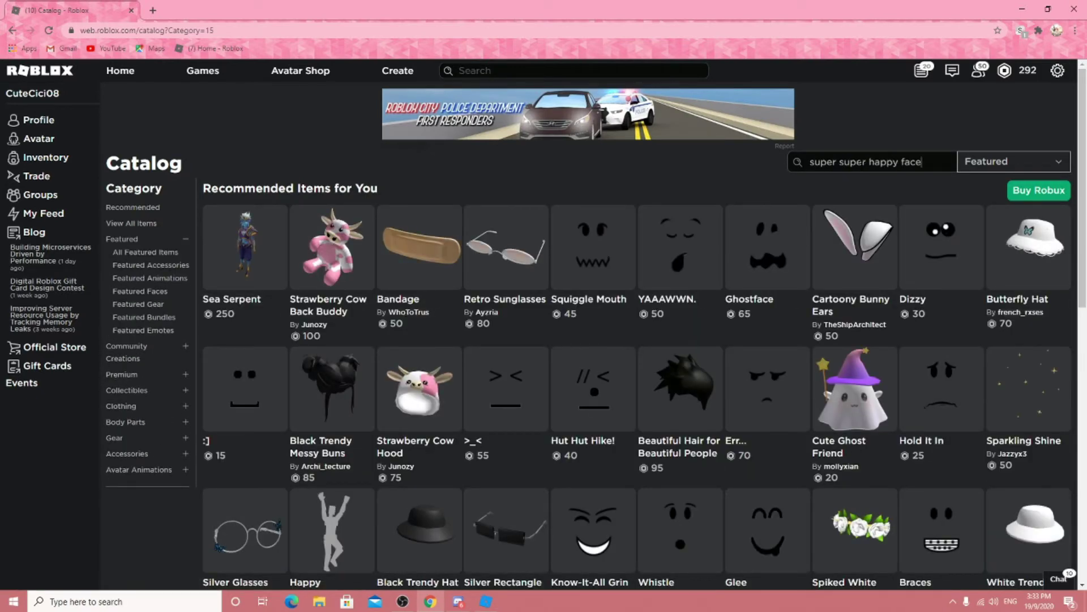
pyautogui.press('Return')
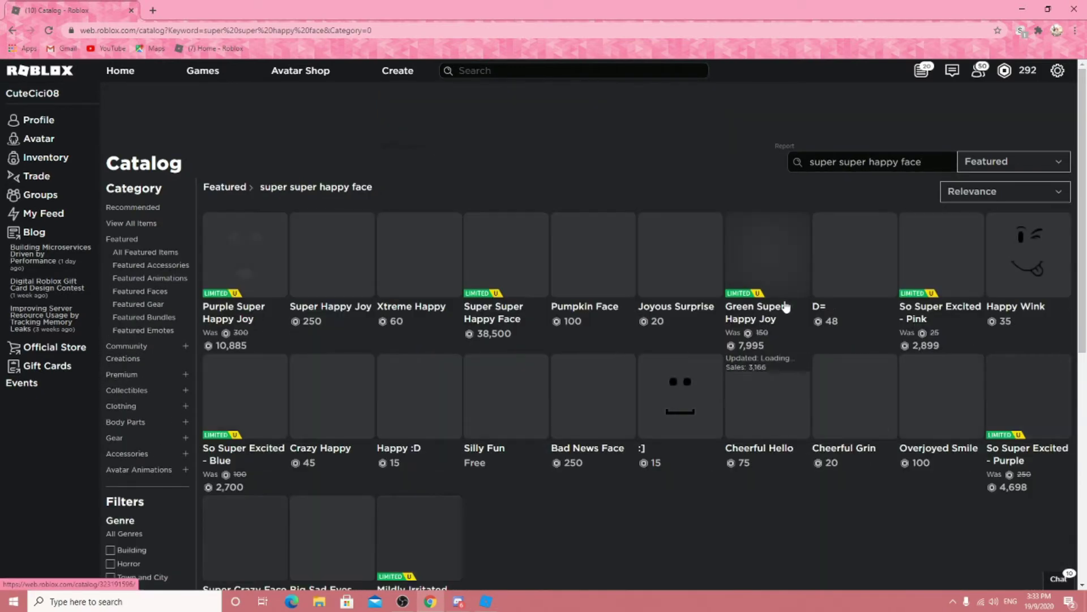
pyautogui.click(501, 255)
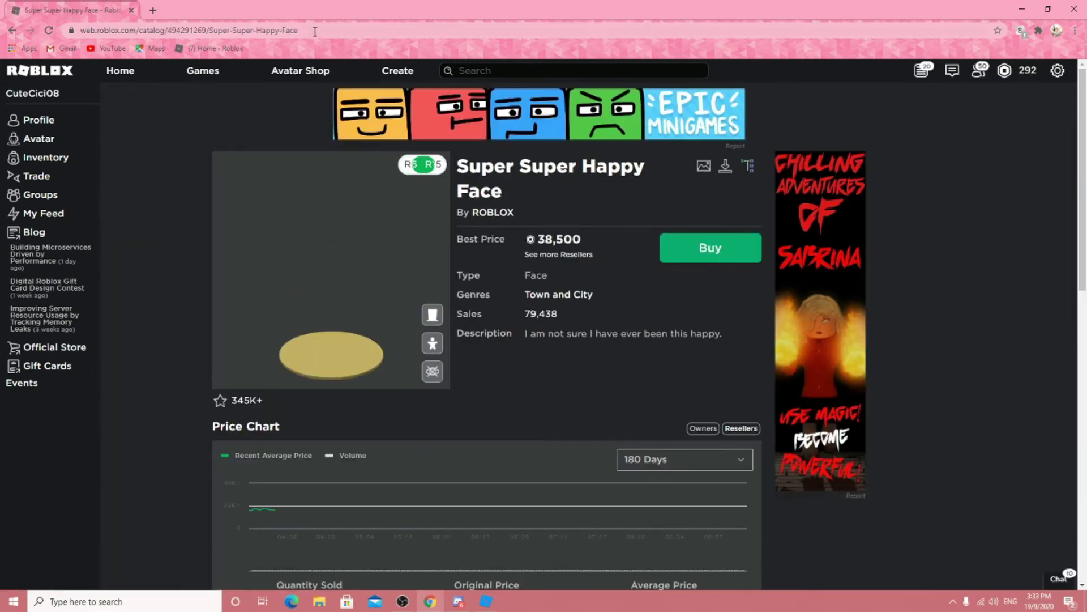
# - Copy the web address of the Super Super Happy Face item page
pyautogui.click(176, 30)
pyautogui.rightClick(176, 30)
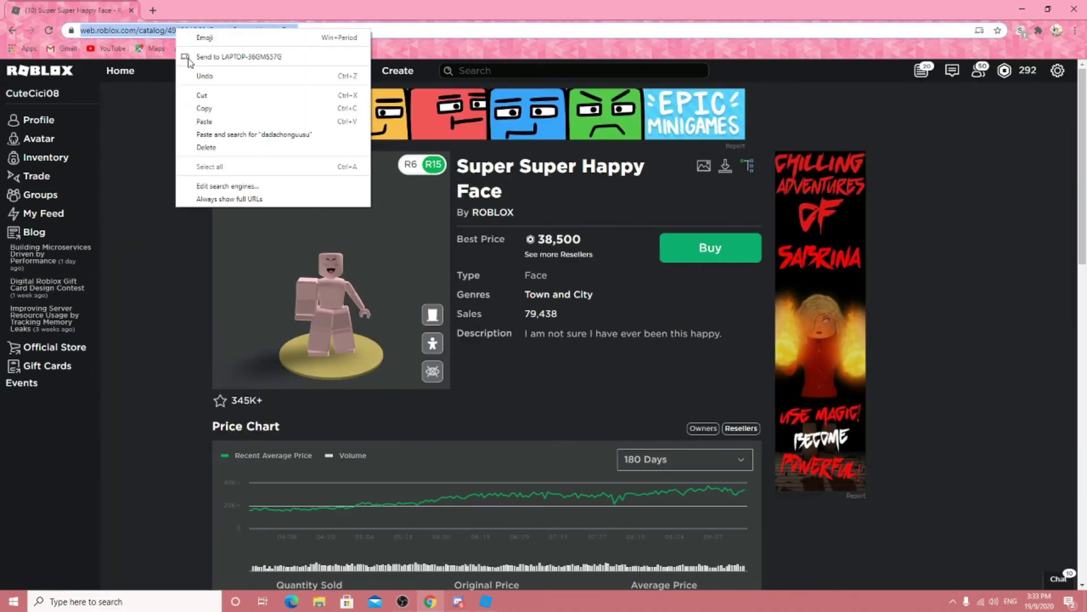
pyautogui.click(205, 108)
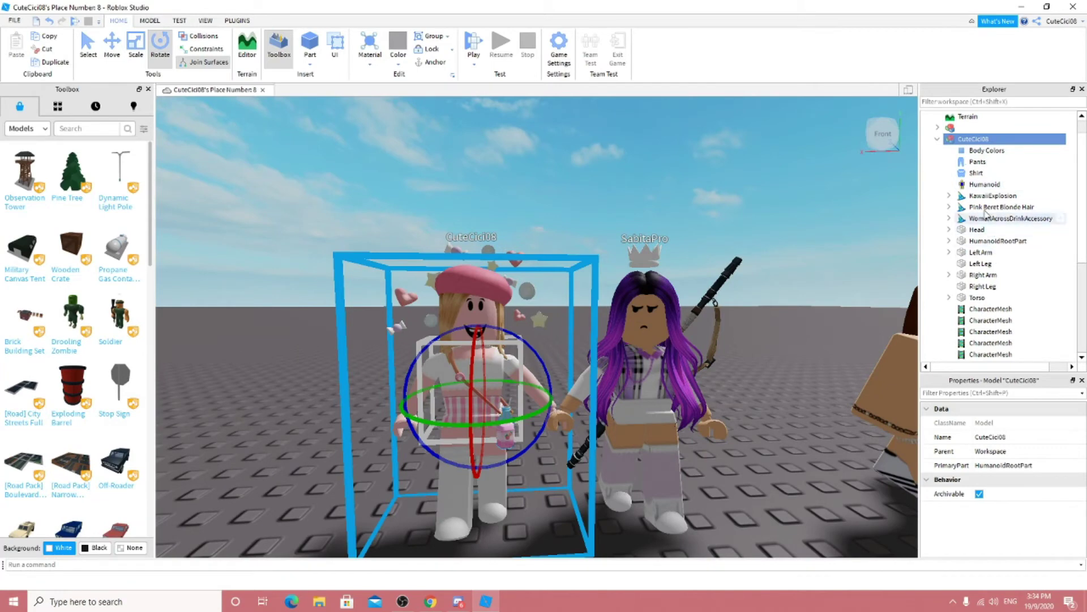
# - Back in Roblox Studio, replace the Texture of the face decal in the pink-beret character's head with the copied address
pyautogui.click(948, 230)
pyautogui.click(974, 297)
pyautogui.click(1022, 436)
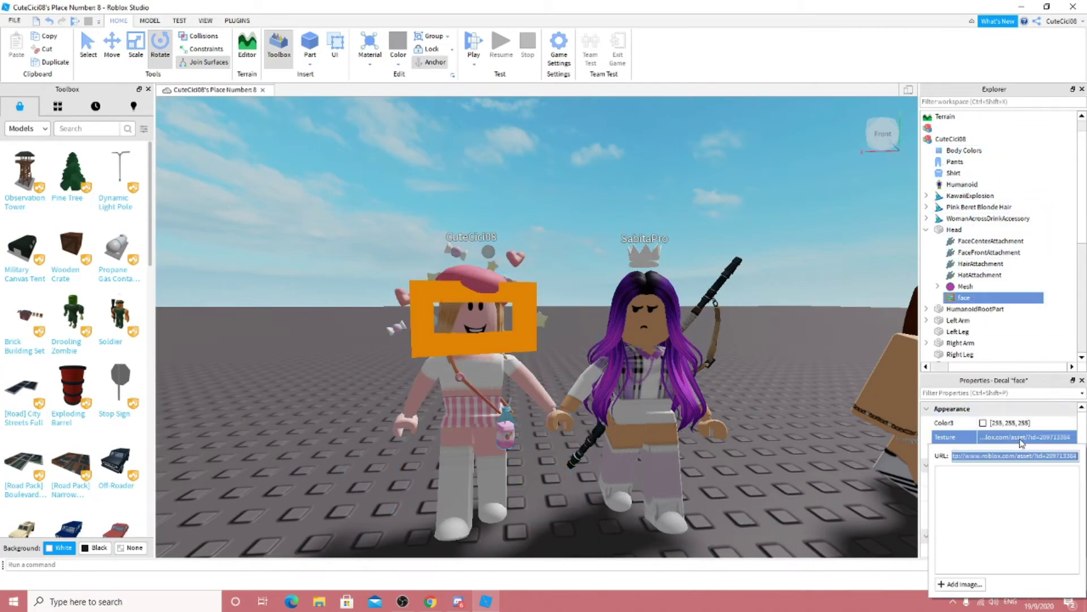
pyautogui.press('Return')
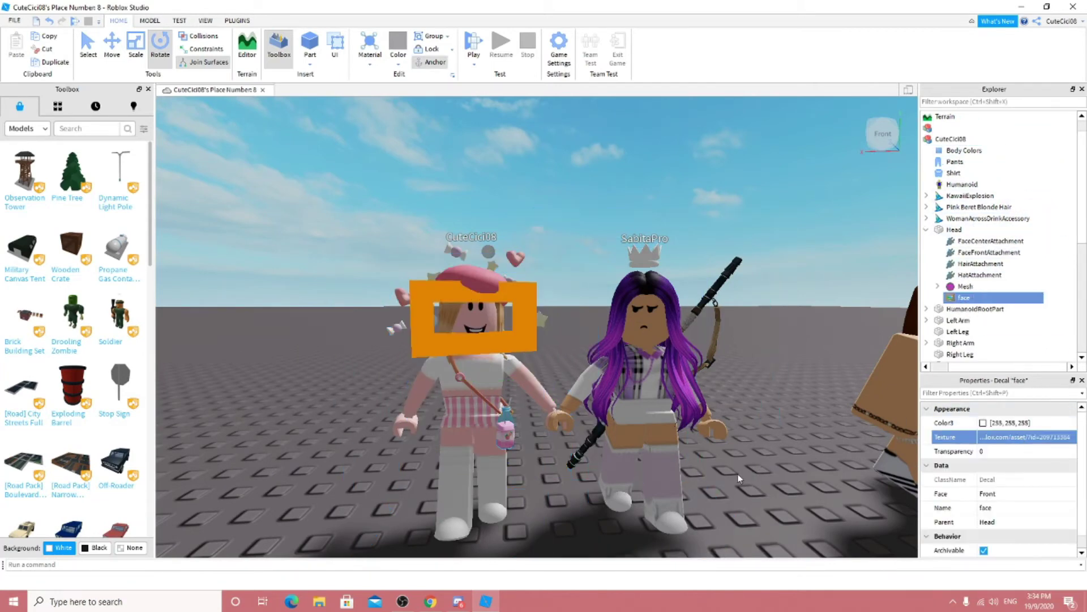
pyautogui.click(1022, 437)
pyautogui.write('https://www.roblox.com/catalog/494291269/Super-Super-Happy-Face')
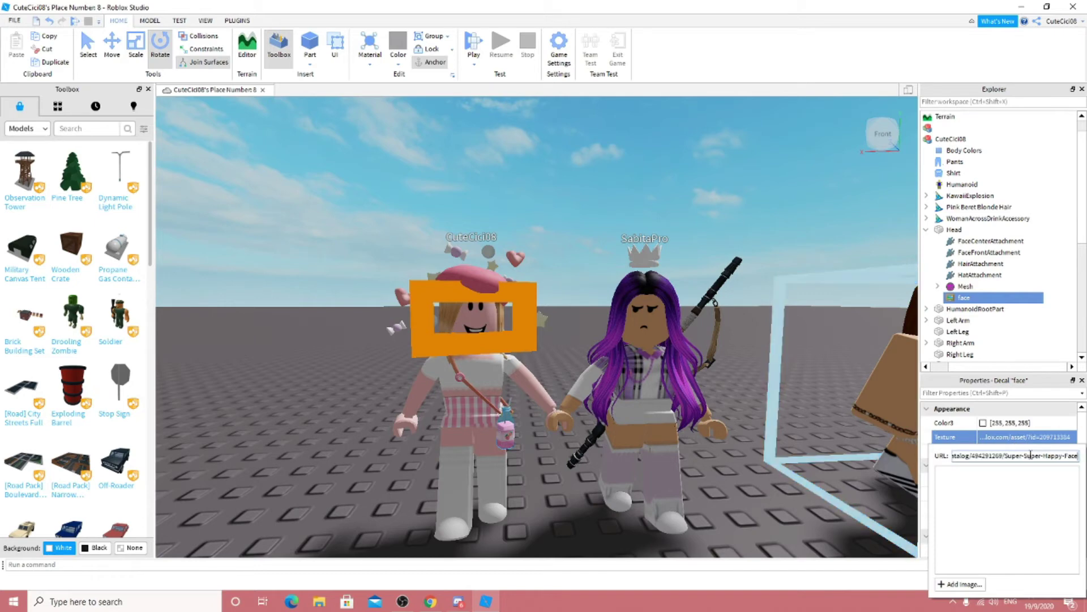
pyautogui.press('Return')
pyautogui.click(763, 338)
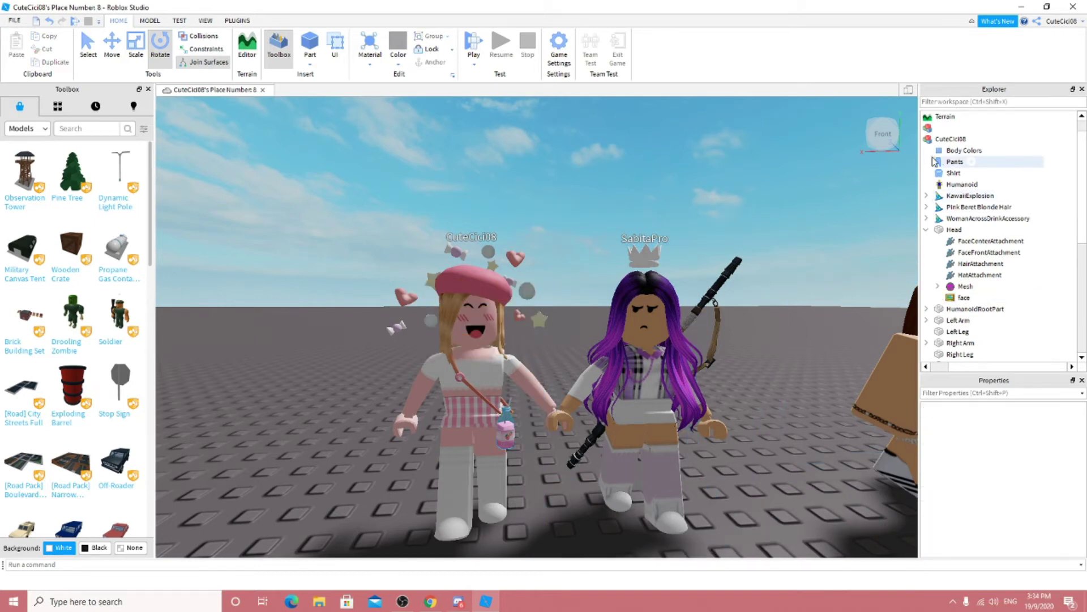
# - Replace the Texture of the face decal in the purple-haired character's head with the copied Super Super Happy Face address
pyautogui.click(950, 138)
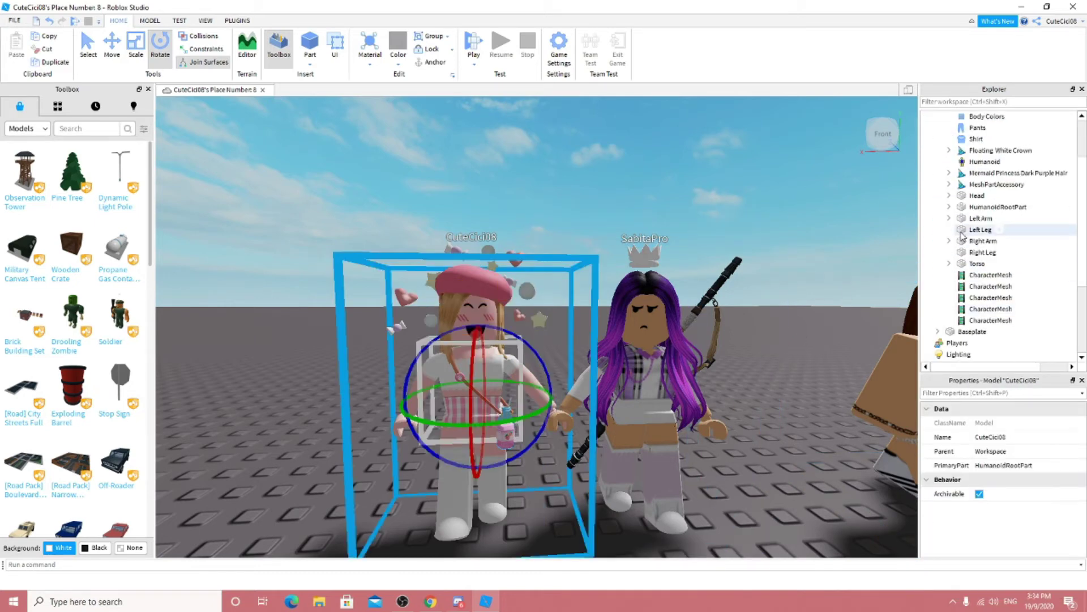
pyautogui.scroll(1, 961, 235)
pyautogui.click(983, 297)
pyautogui.click(1006, 436)
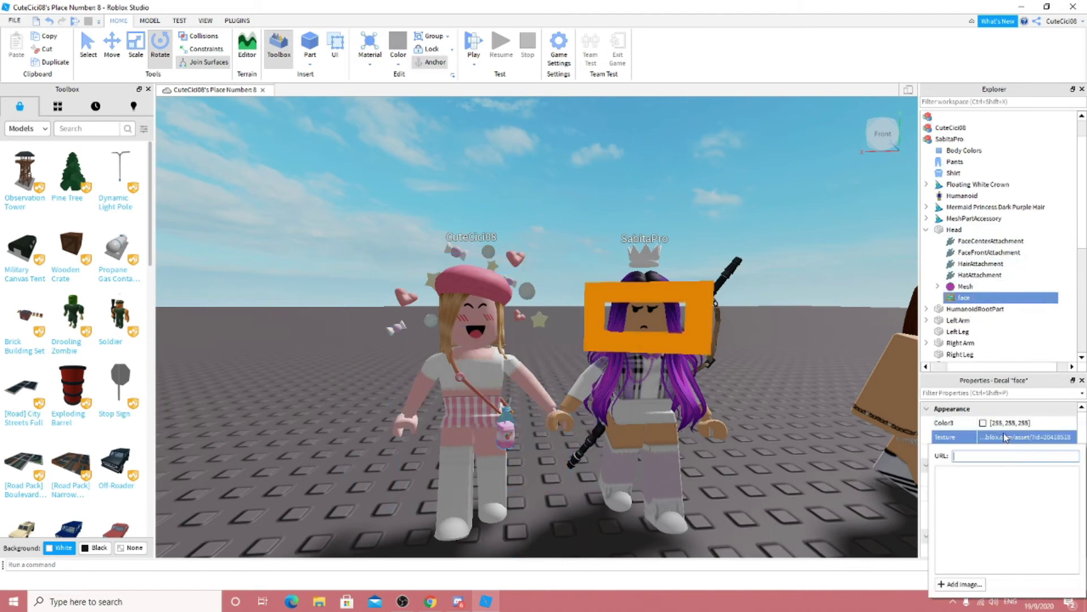
pyautogui.click(1005, 437)
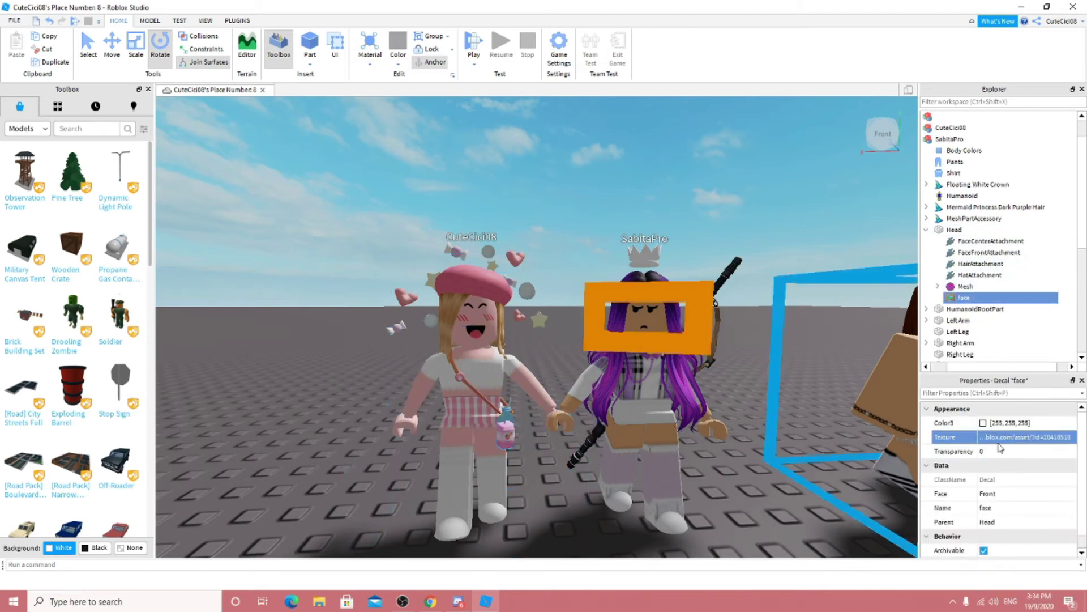
pyautogui.click(1001, 436)
pyautogui.hotkey('ctrl', 'v')
pyautogui.press('Return')
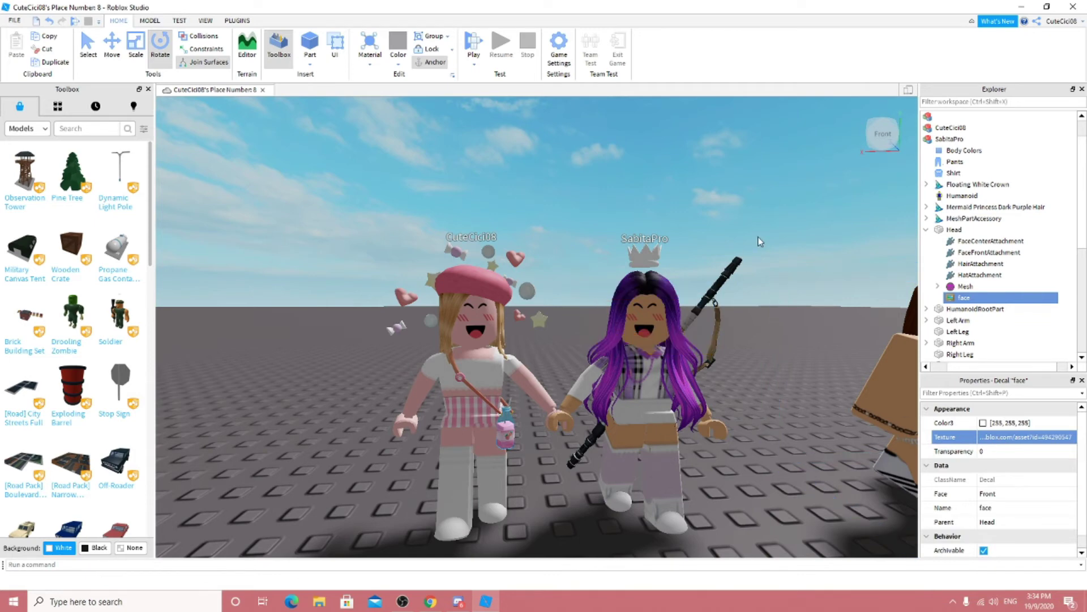
# - Collapse the purple-haired character's head and model in the object hierarchy, deselect everything, and view both characters from the front
pyautogui.click(915, 237)
pyautogui.click(926, 229)
pyautogui.click(927, 140)
pyautogui.click(927, 139)
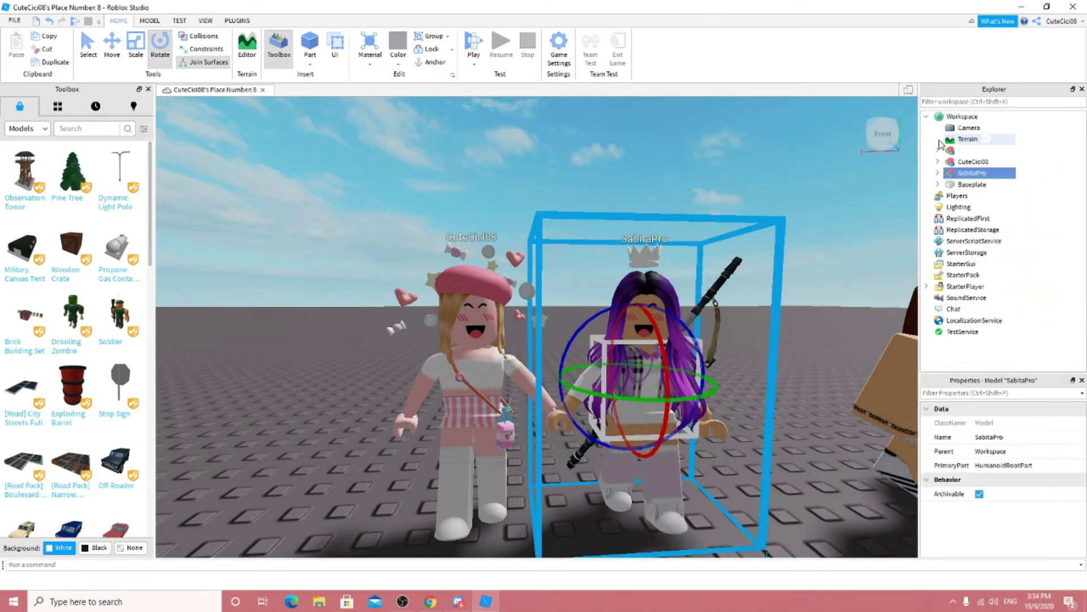
pyautogui.click(784, 260)
pyautogui.moveTo(783, 260); pyautogui.dragTo(786, 270, button='right')
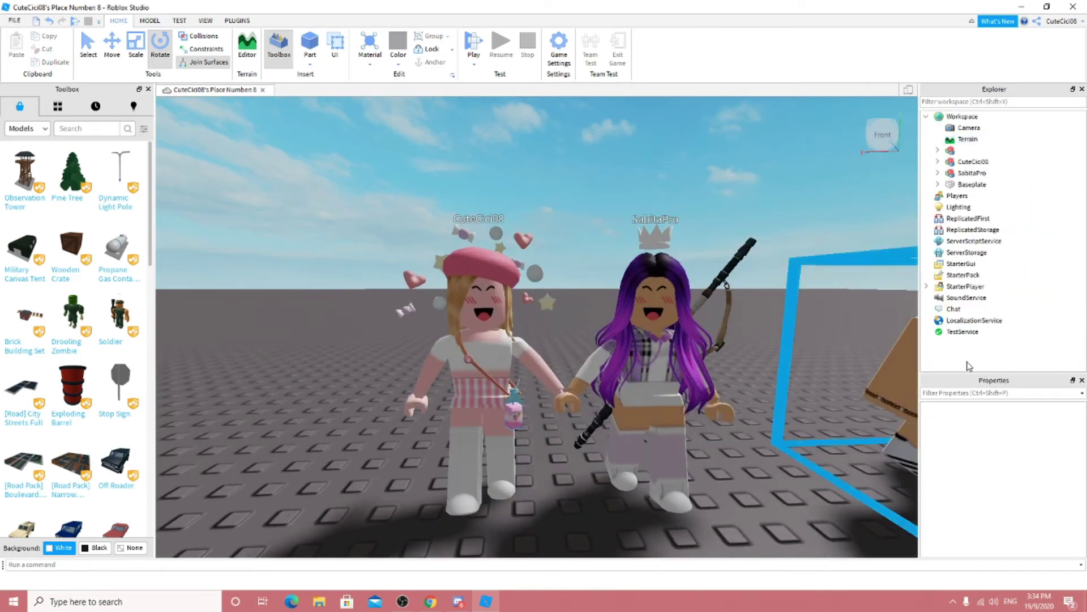
pyautogui.press('s')
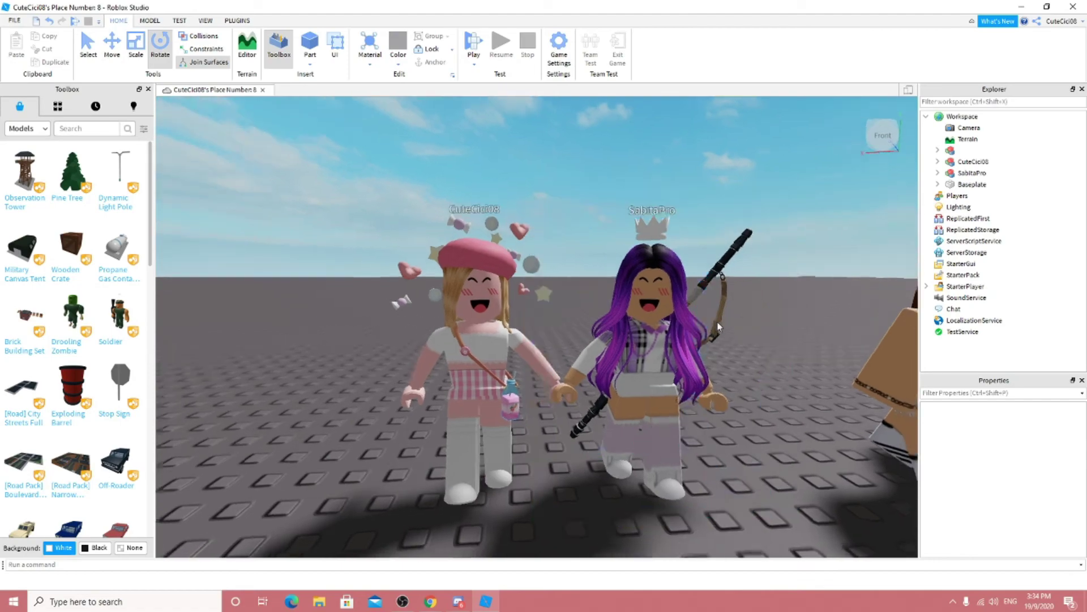